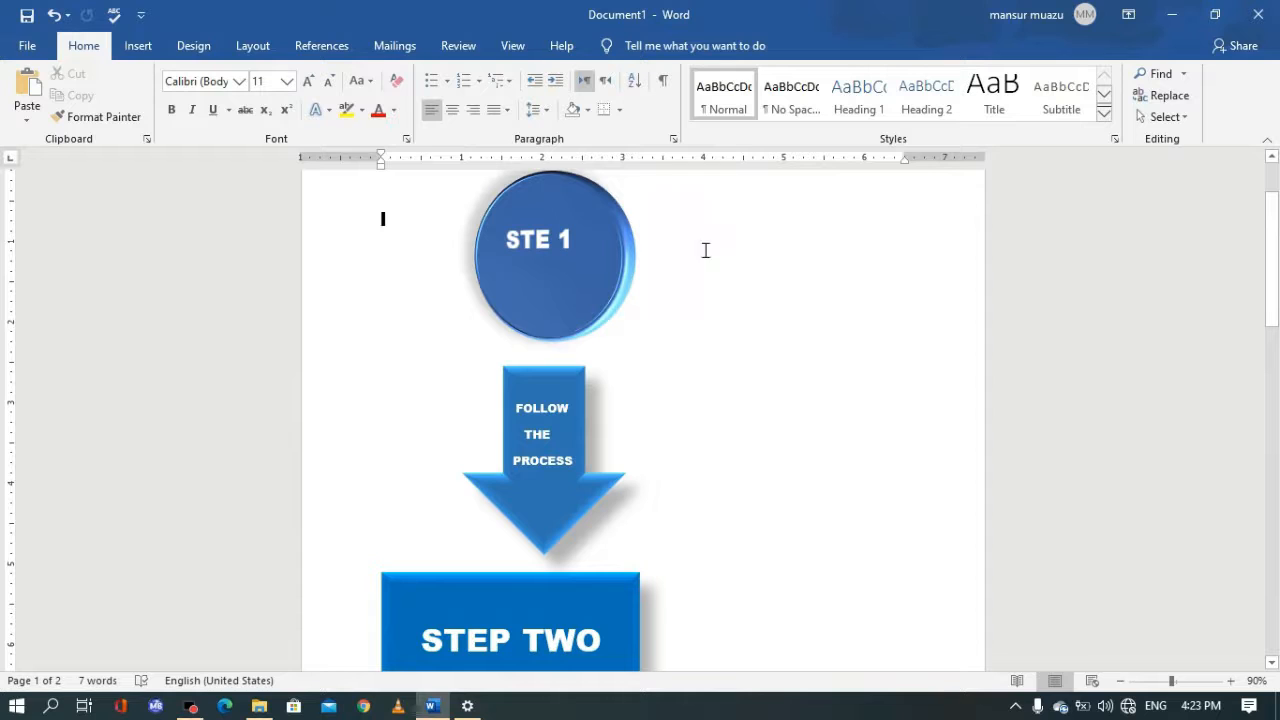
# Draw an oval beside the STE 1 circle, about 1.22" high and 1.8" wide.
pyautogui.click(681, 233)
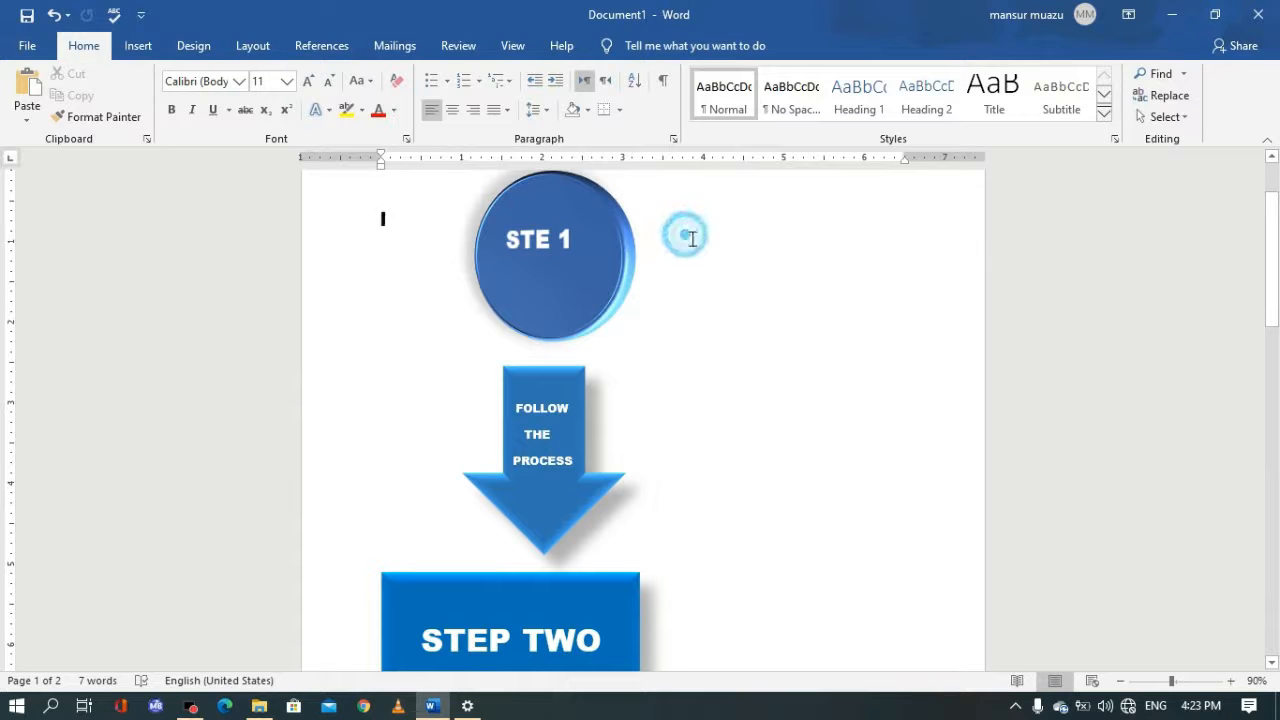
pyautogui.click(145, 47)
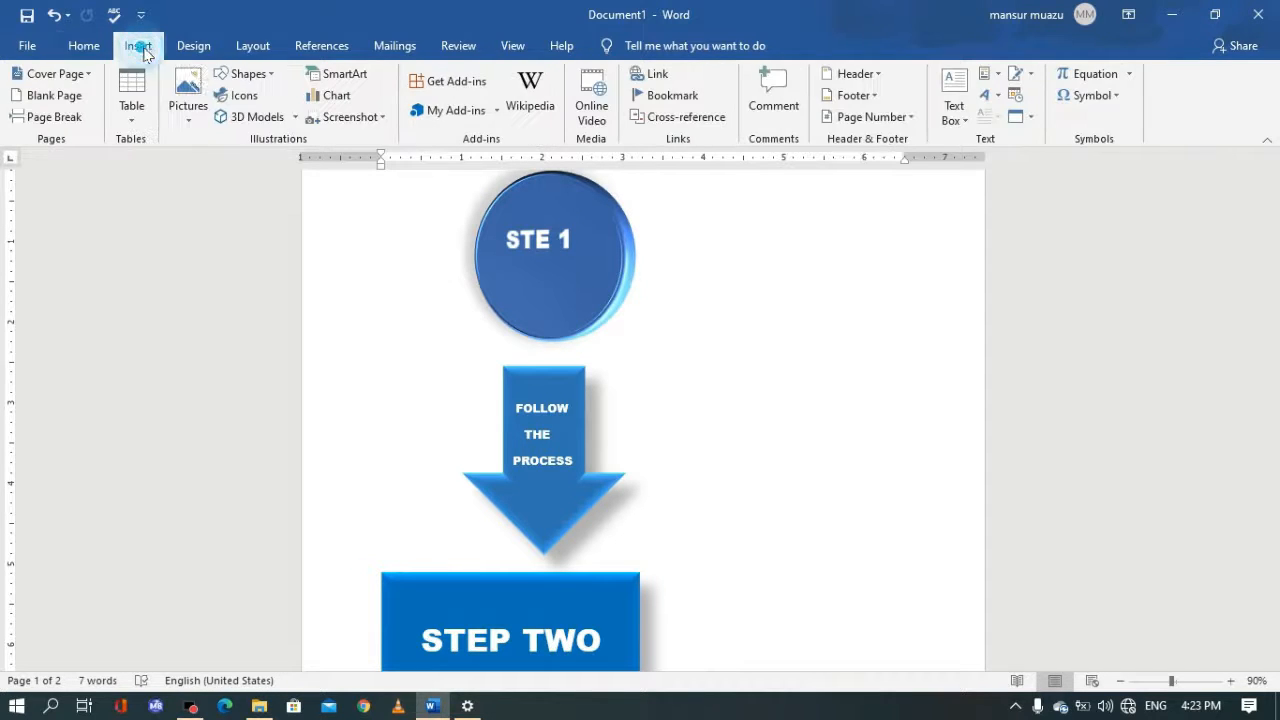
pyautogui.click(272, 76)
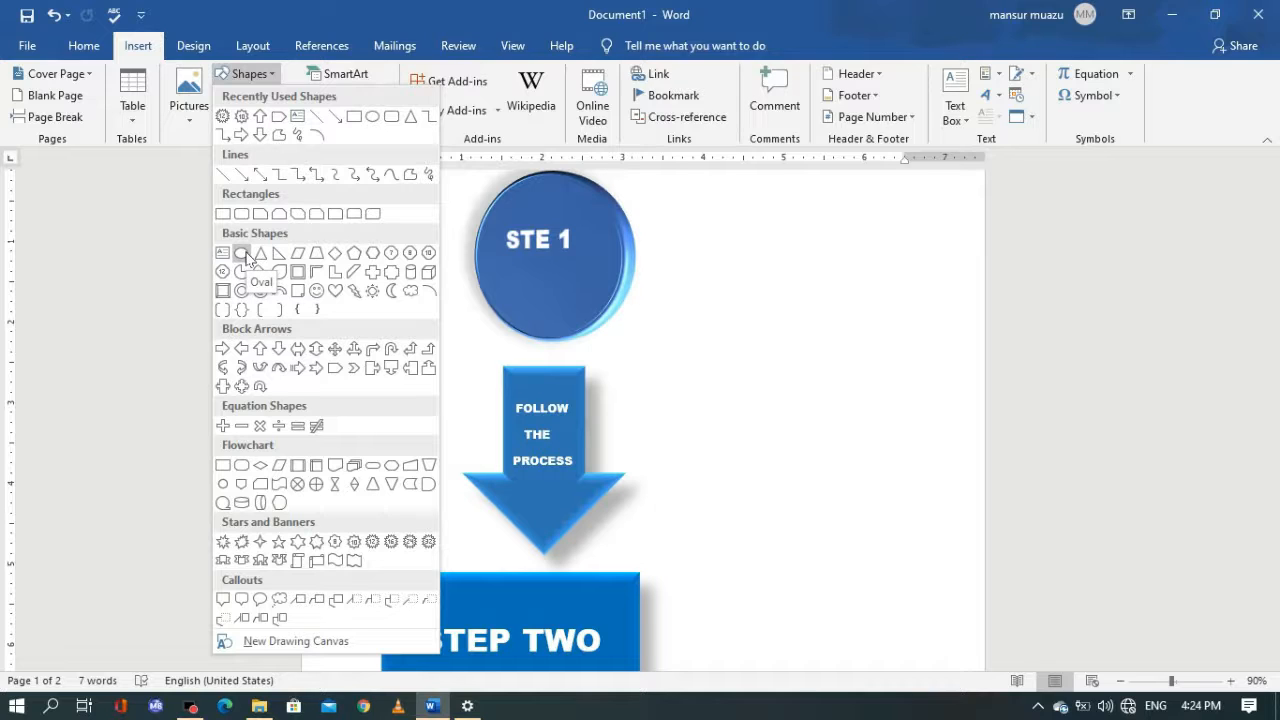
pyautogui.click(374, 119)
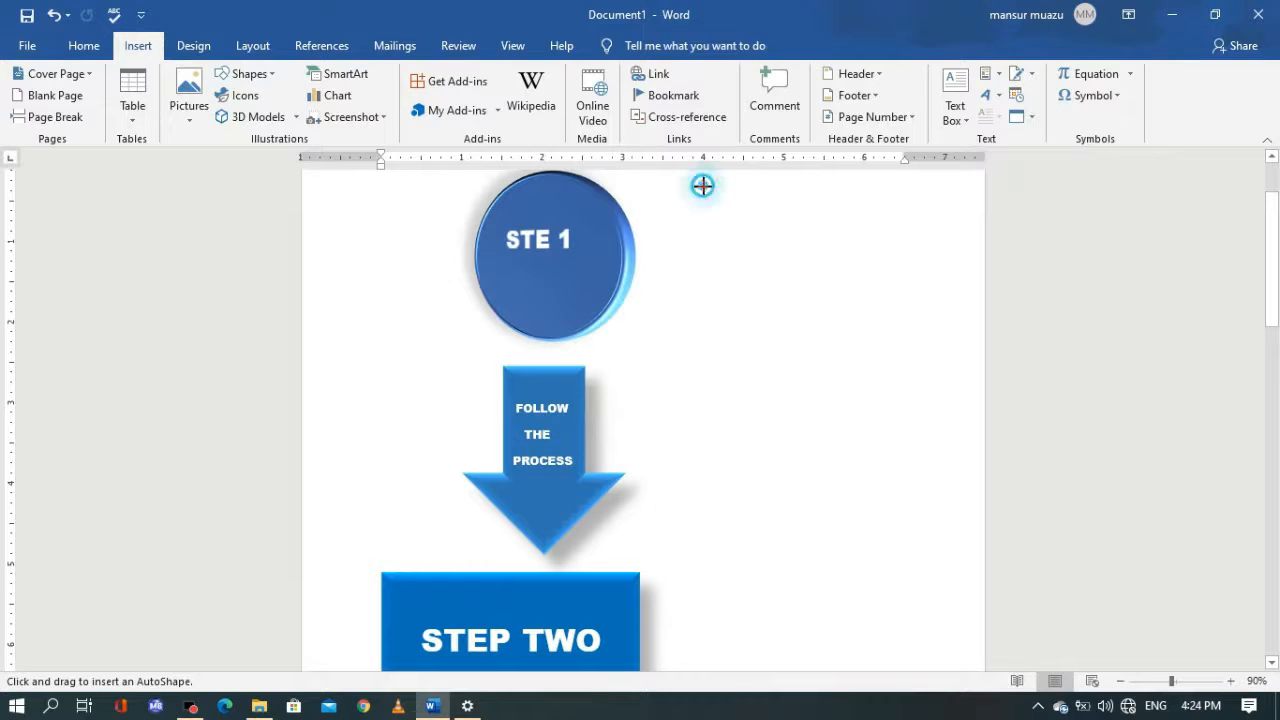
pyautogui.moveTo(703, 186); pyautogui.dragTo(880, 316)
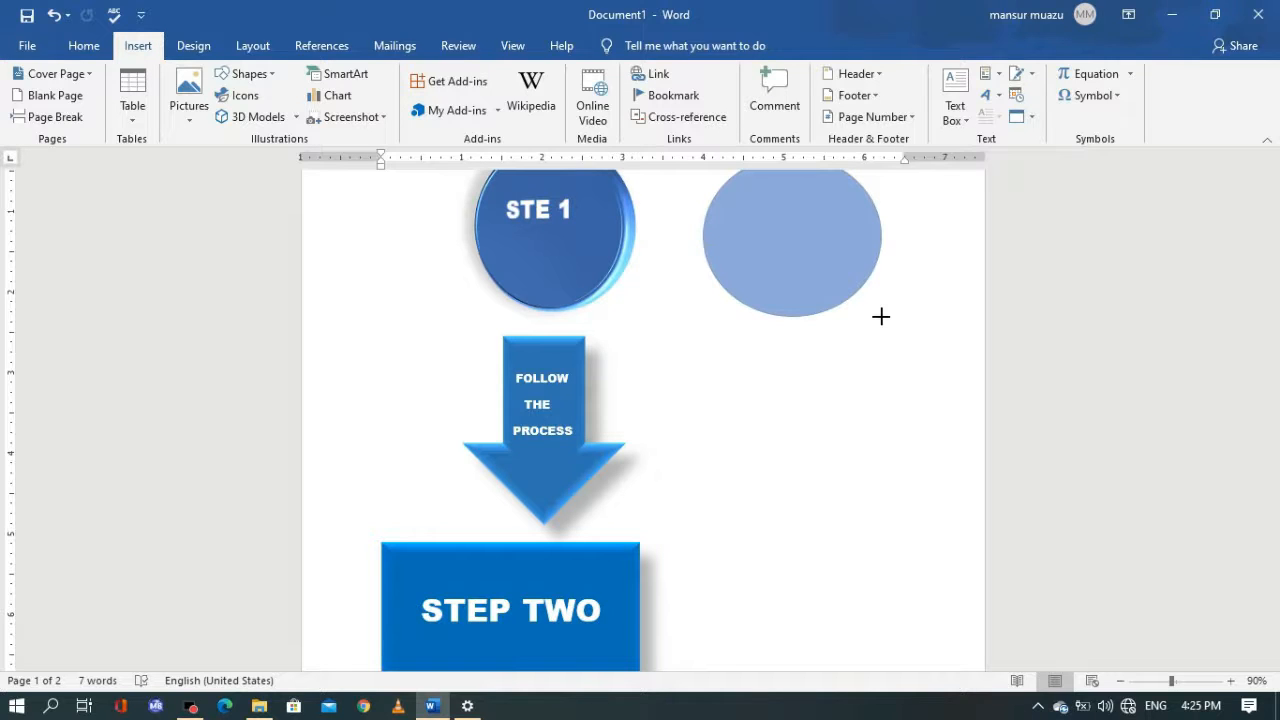
pyautogui.press('shift')
pyautogui.press('shift')
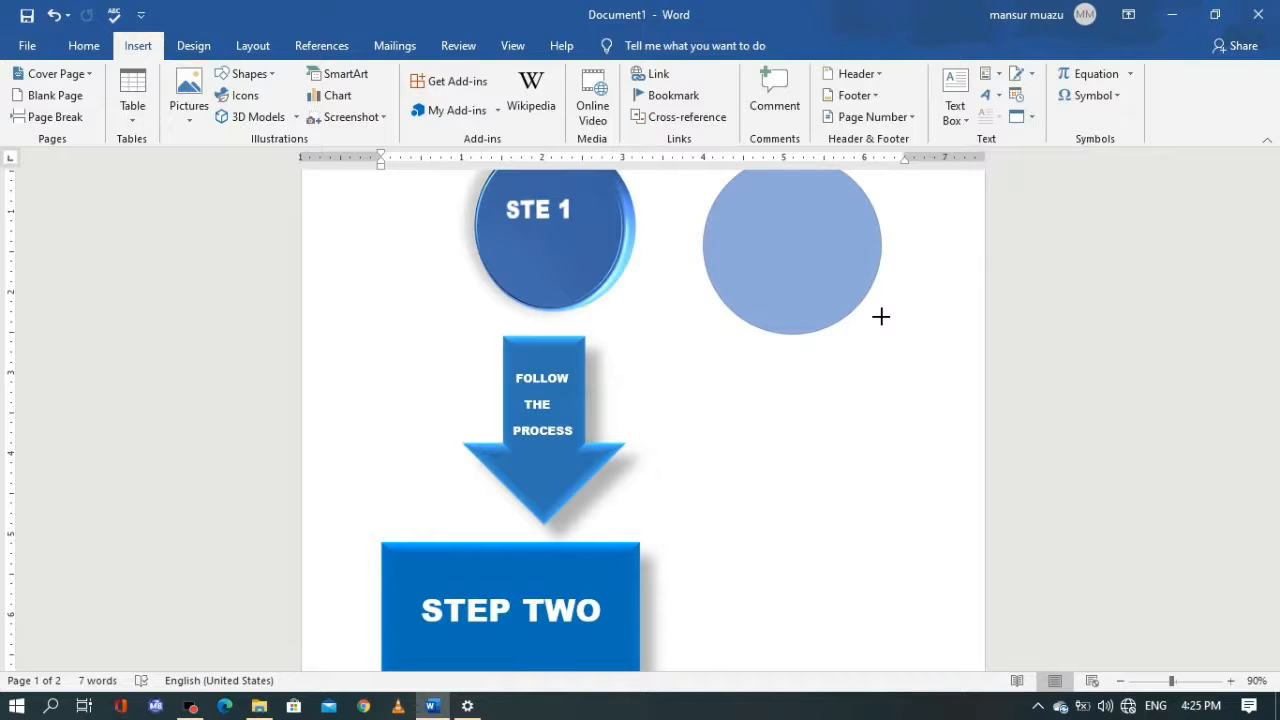
pyautogui.moveTo(880, 316)
pyautogui.mouseDown()
pyautogui.moveTo(883, 237)
pyautogui.moveTo(857, 271)
pyautogui.moveTo(850, 254)
pyautogui.mouseUp()
pyautogui.press('ctrl')
pyautogui.press('shift')
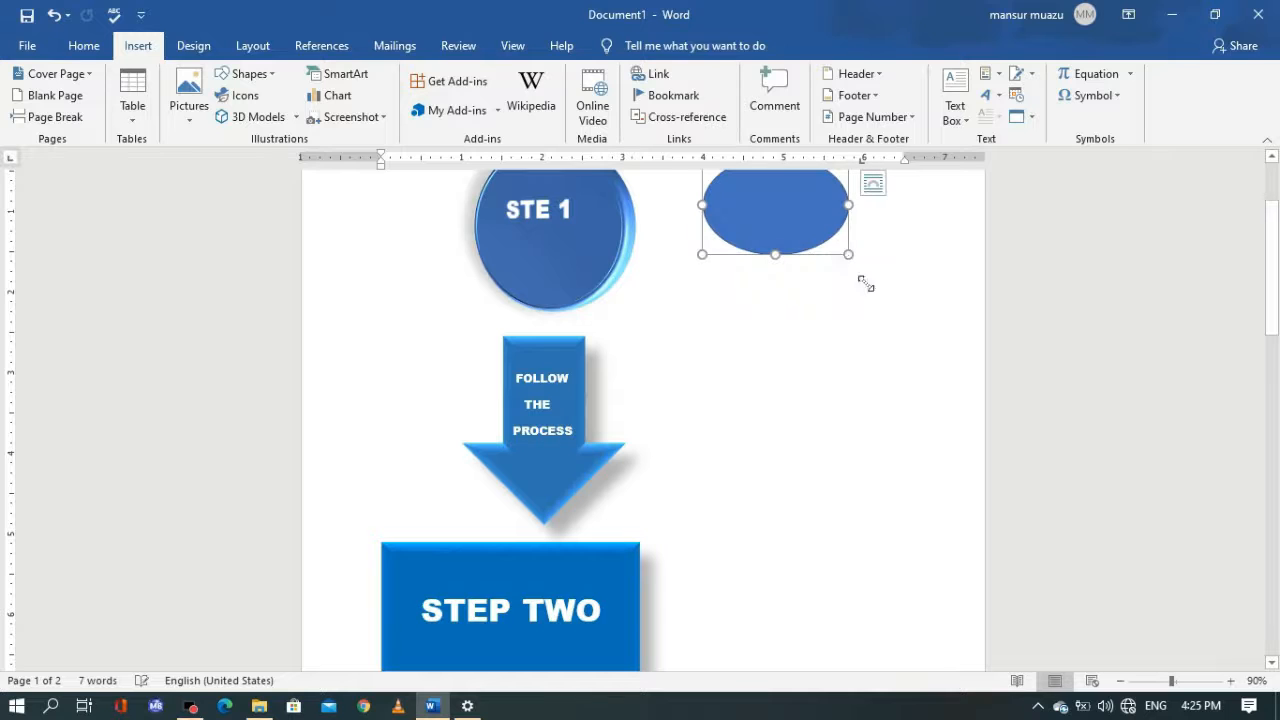
# Stretch the new oval vertically to about 1.7" high so that it looks nearly circular.
pyautogui.scroll(3, 840, 318)
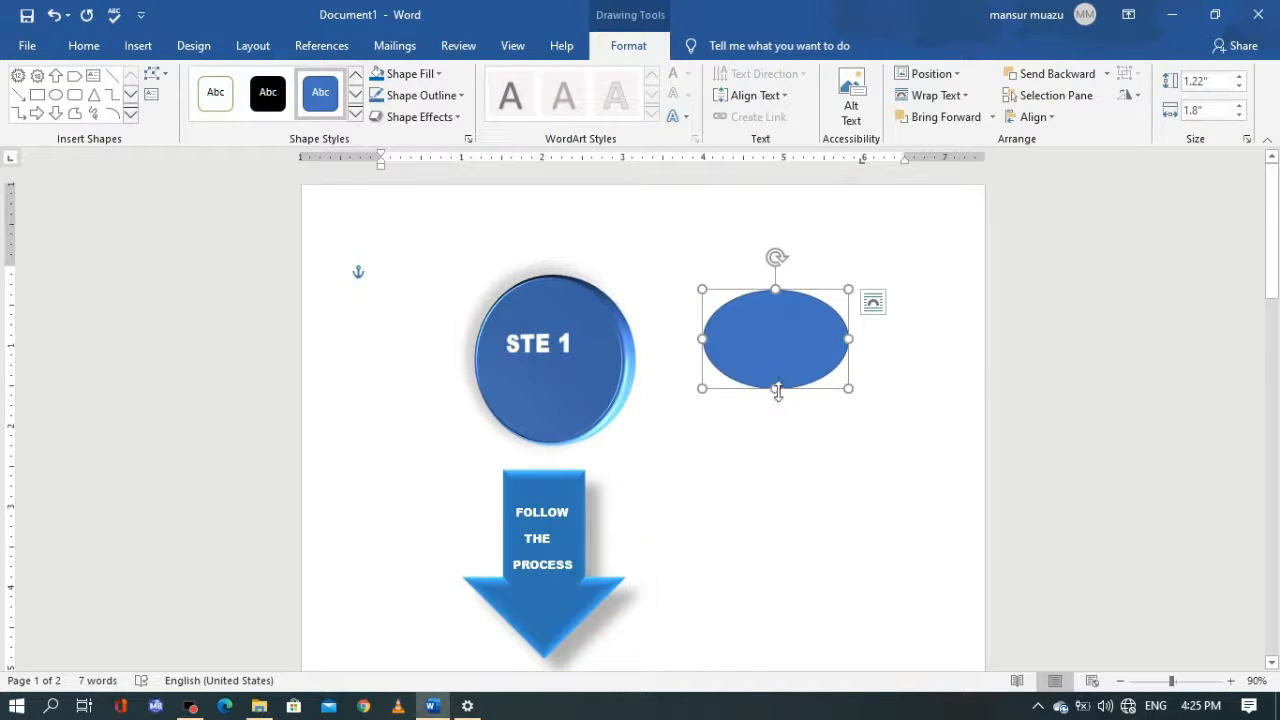
pyautogui.moveTo(778, 390); pyautogui.dragTo(778, 414)
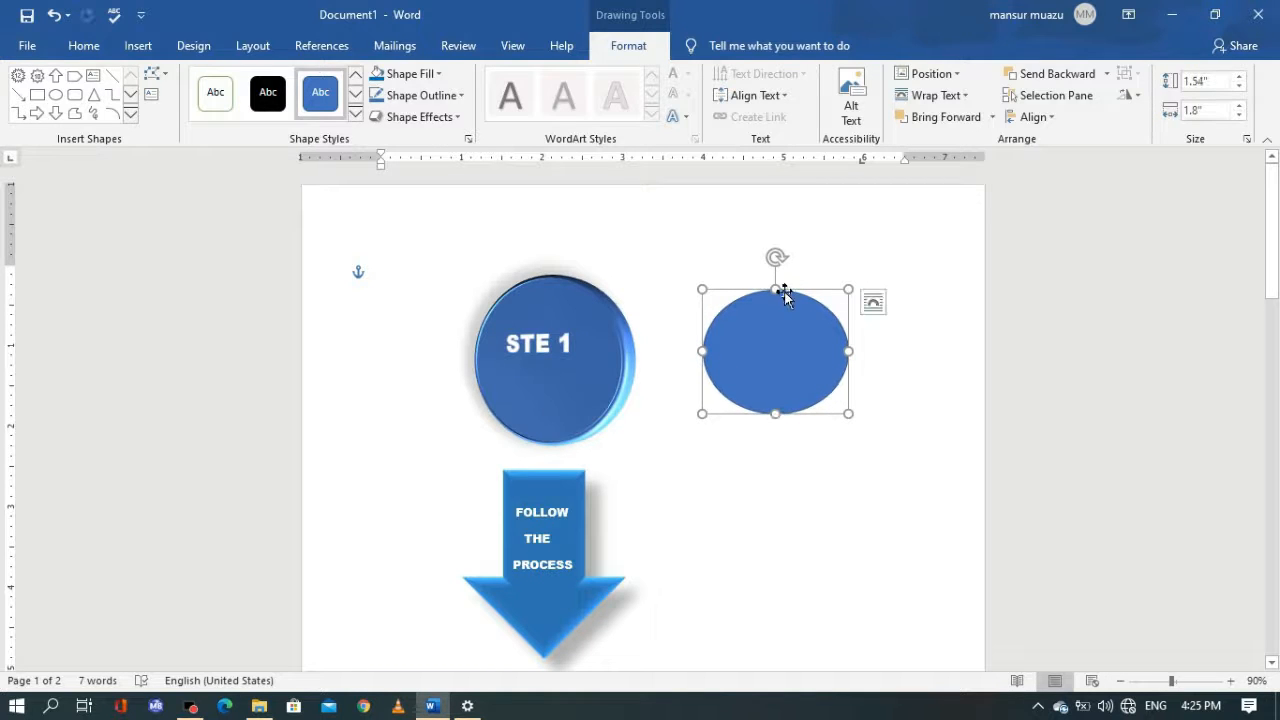
pyautogui.moveTo(777, 289); pyautogui.dragTo(777, 276)
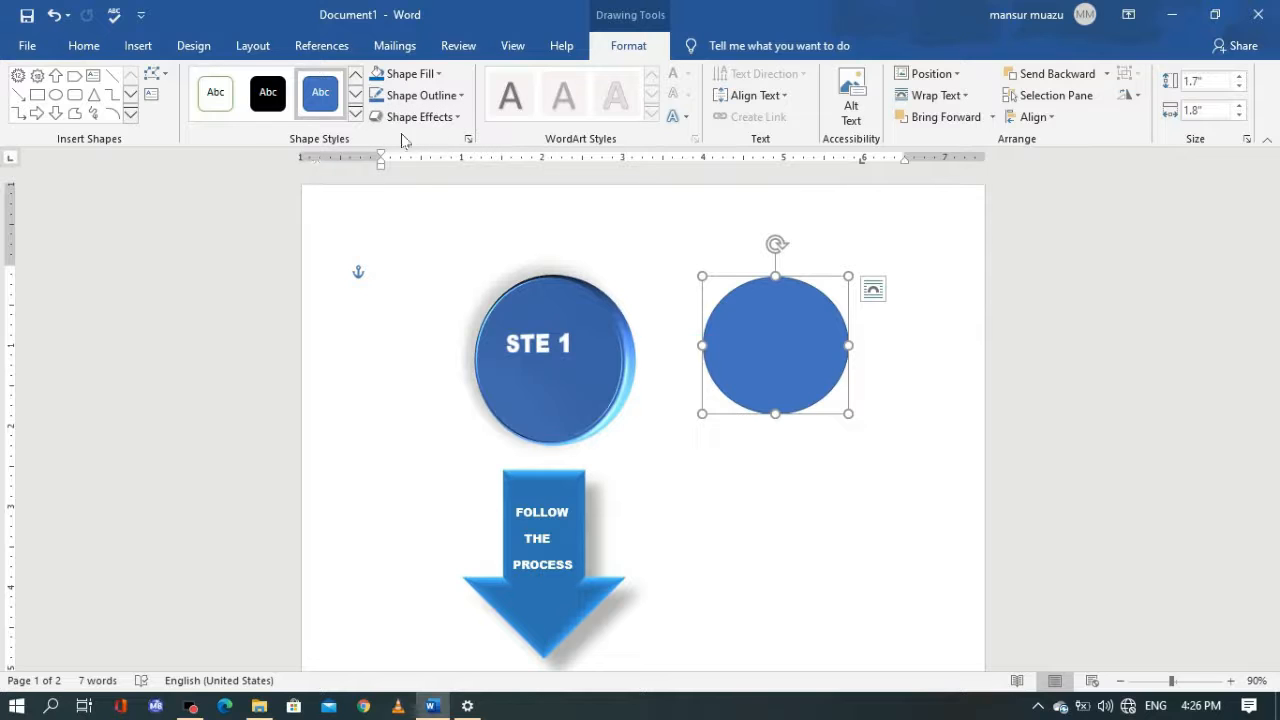
# Apply the last preset shape effect to the new circle and enlarge it to about 1.95" high by 2.03" wide.
pyautogui.click(434, 122)
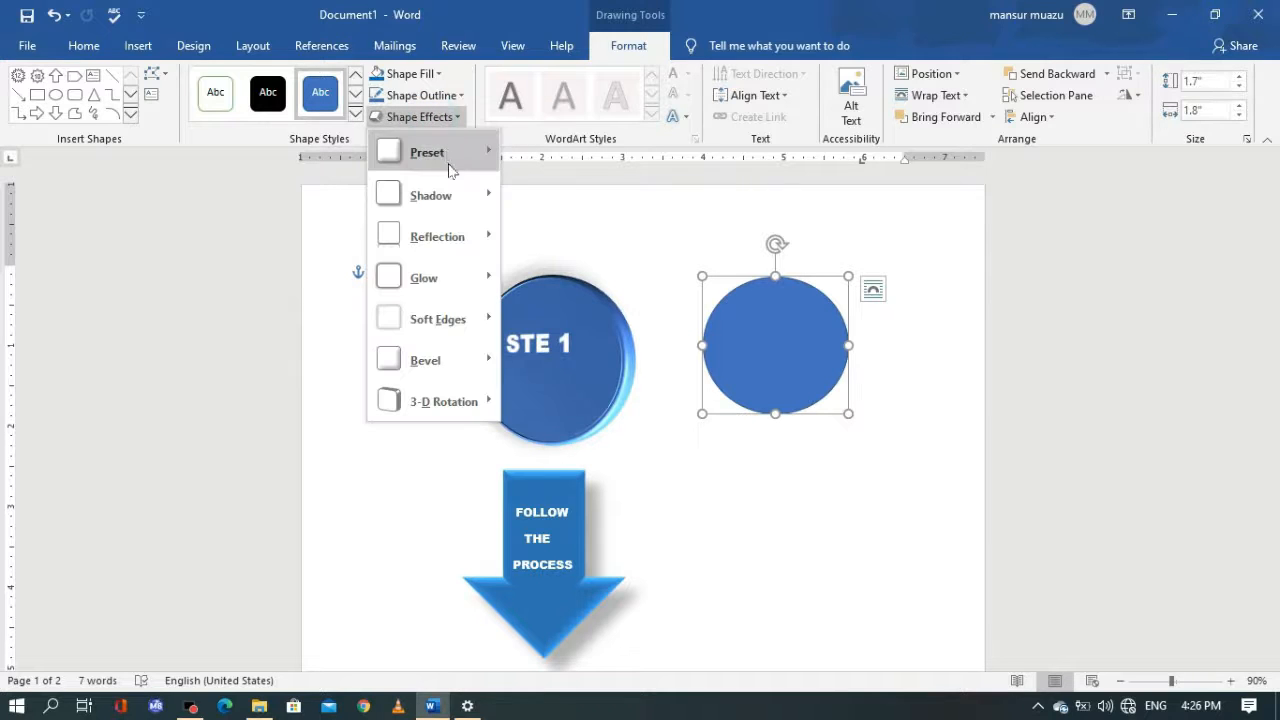
pyautogui.moveTo(450, 174)
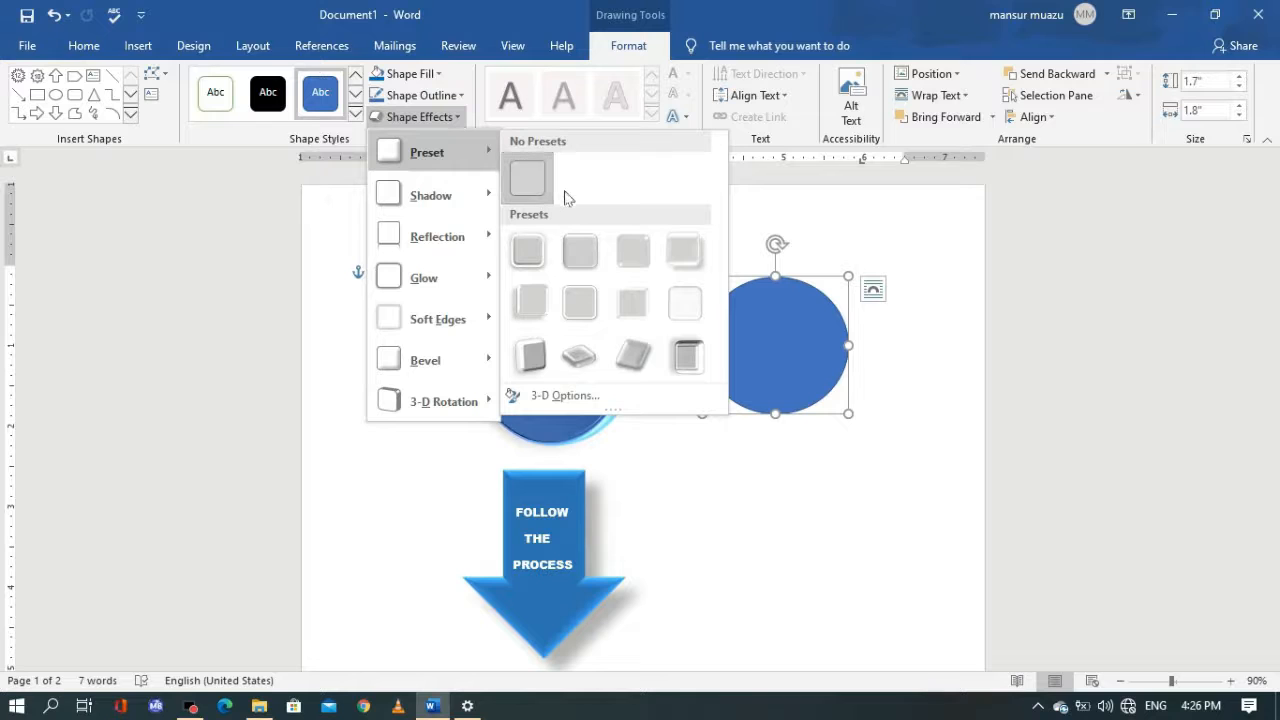
pyautogui.click(697, 362)
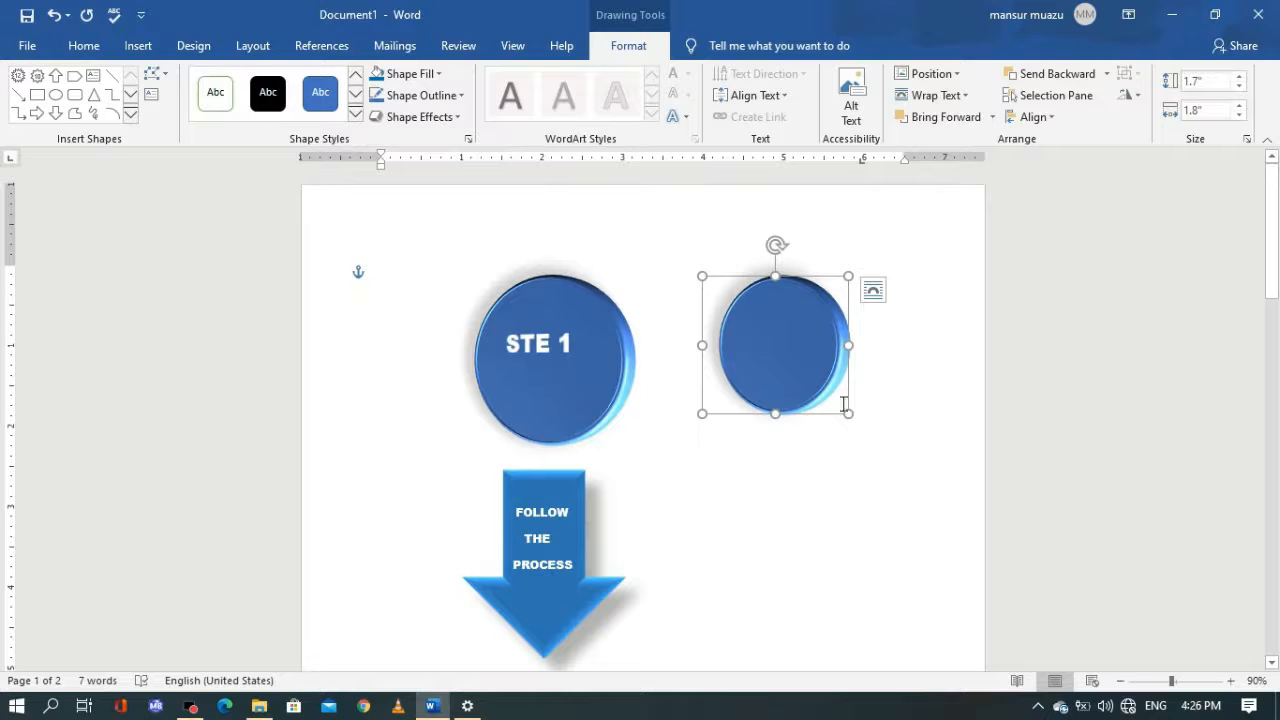
pyautogui.moveTo(847, 417); pyautogui.dragTo(866, 434)
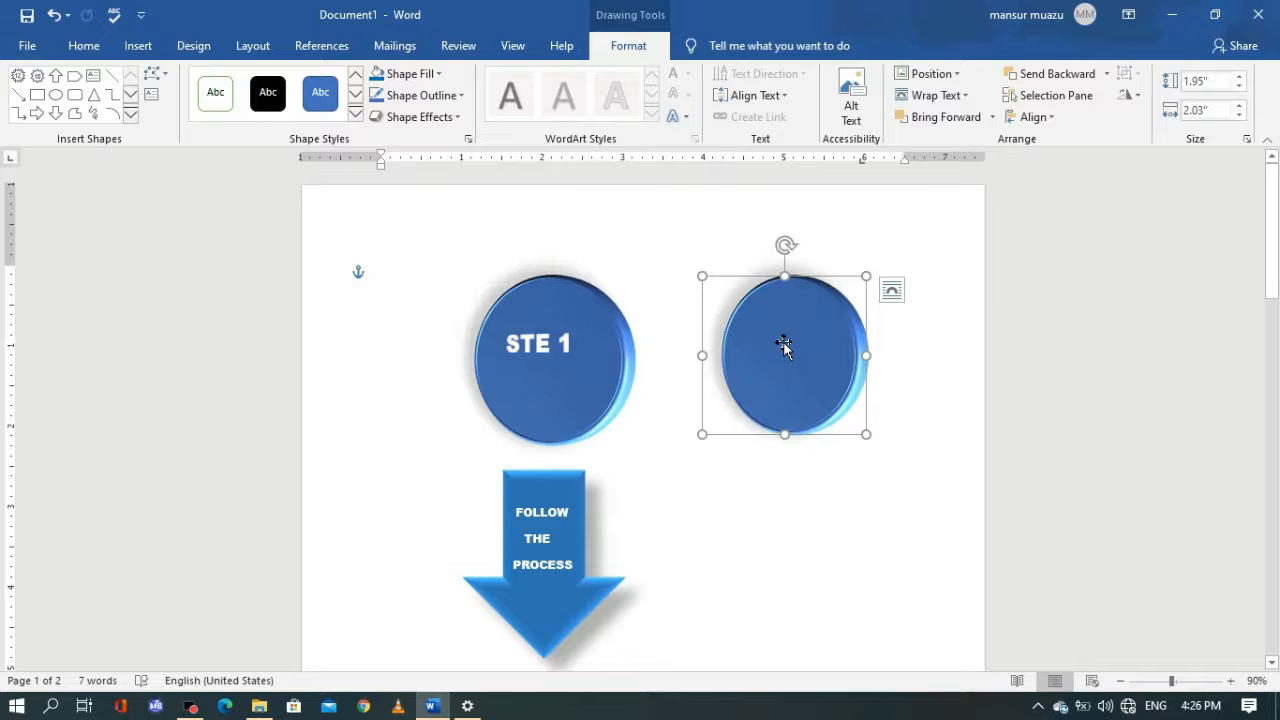
# Add the text "STEP 1" to the new circle and format it in Arial Black, size 20.
pyautogui.write('D')
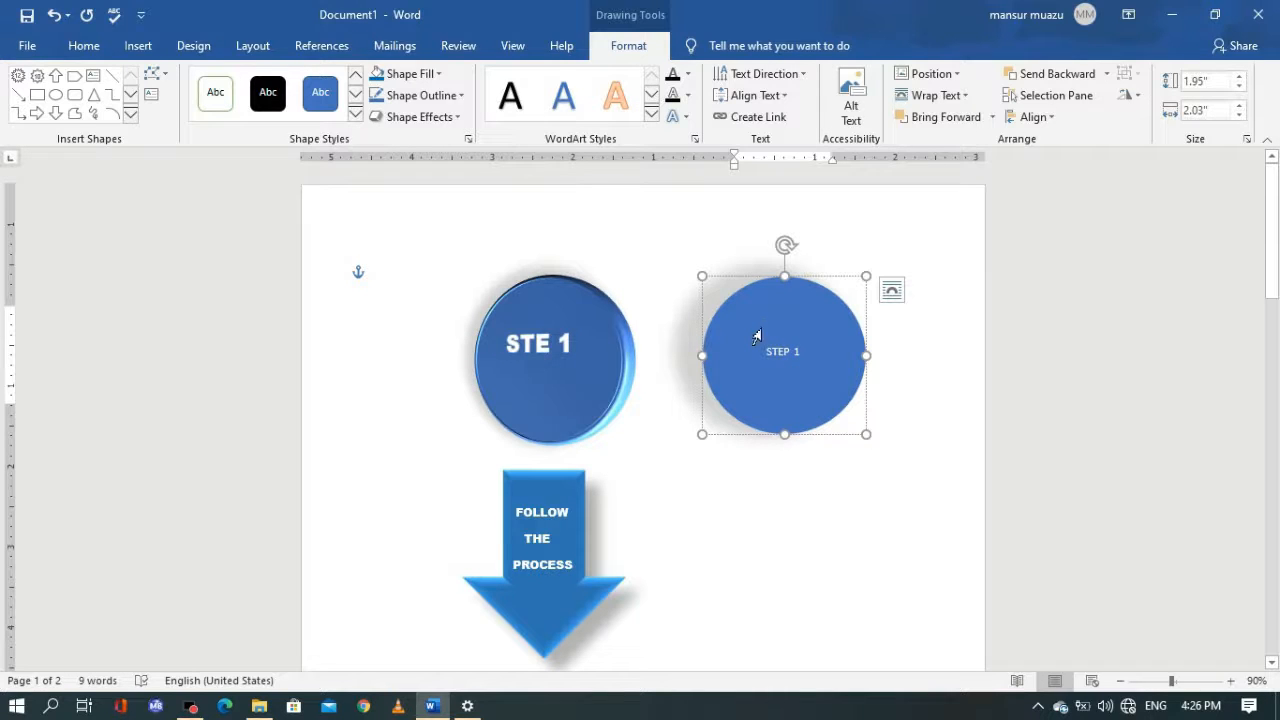
pyautogui.moveTo(767, 347); pyautogui.dragTo(782, 400)
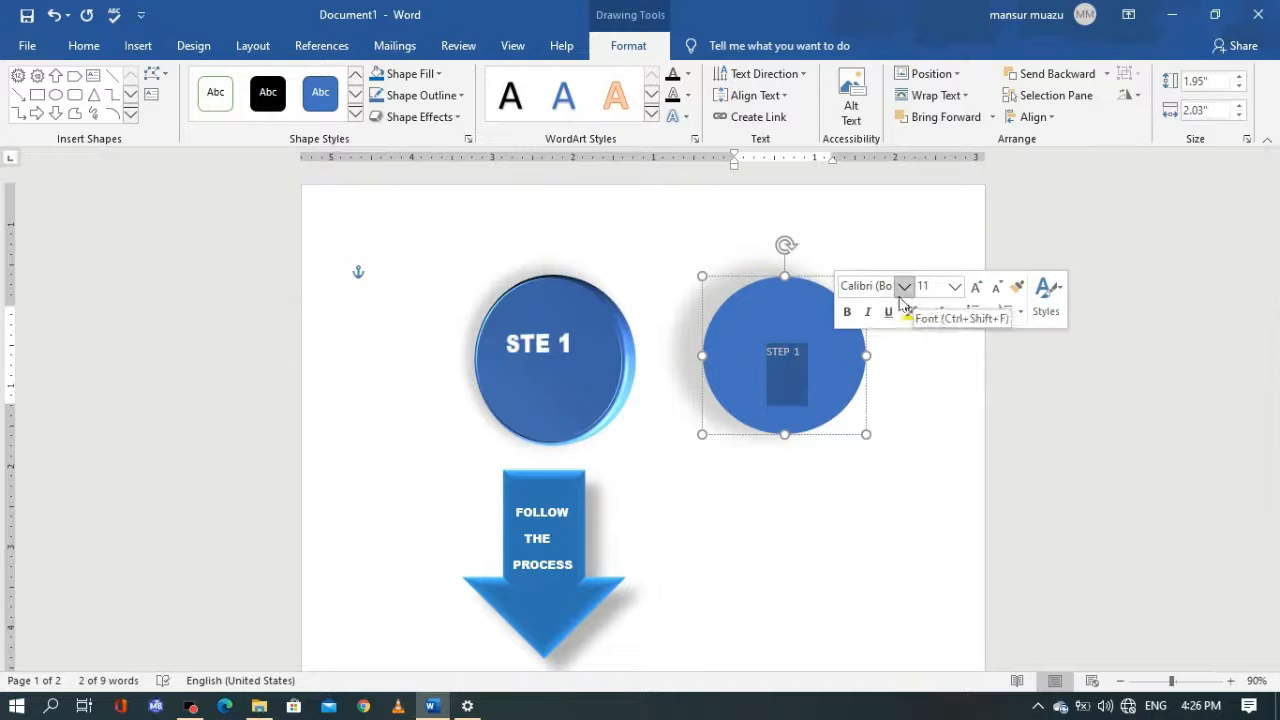
pyautogui.click(904, 286)
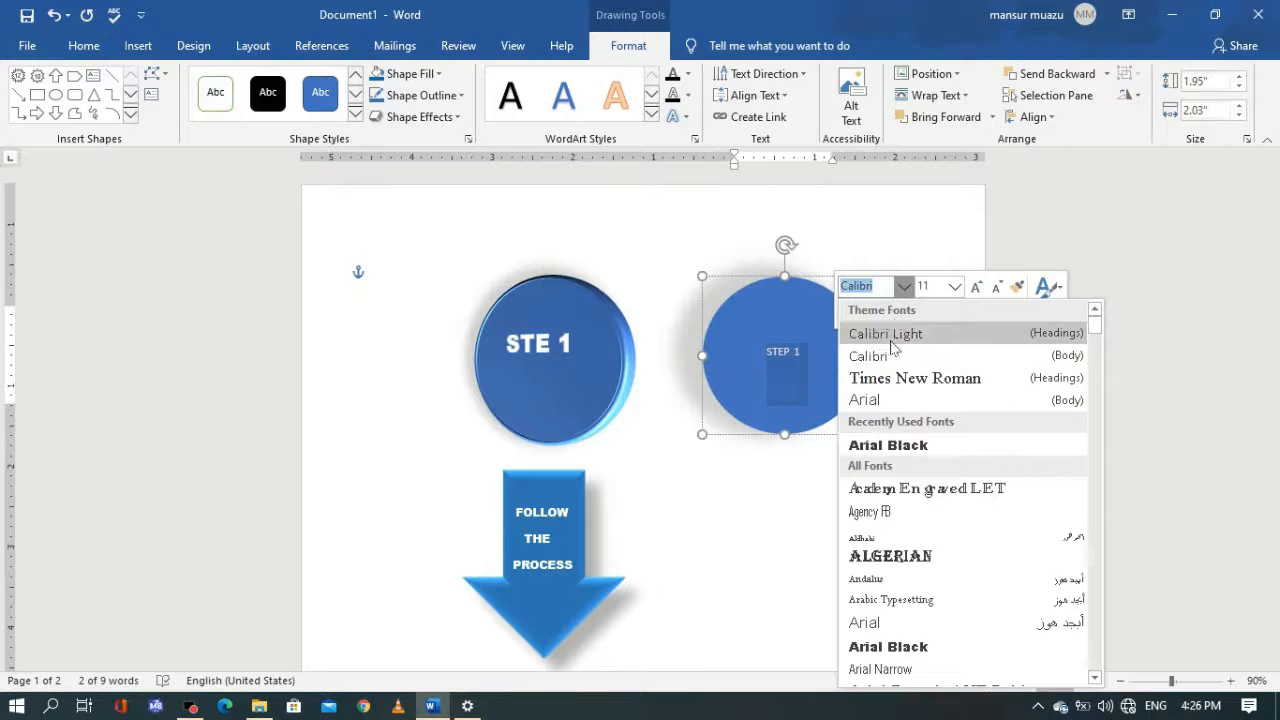
pyautogui.click(905, 446)
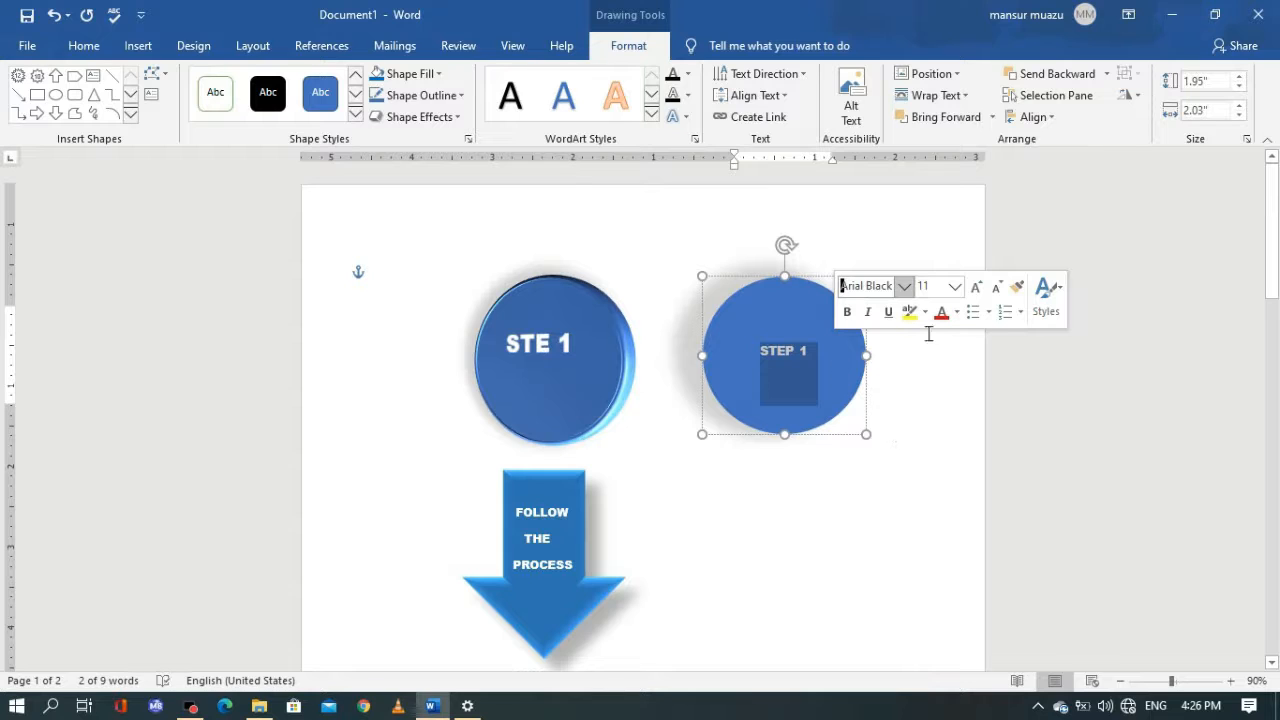
pyautogui.click(955, 286)
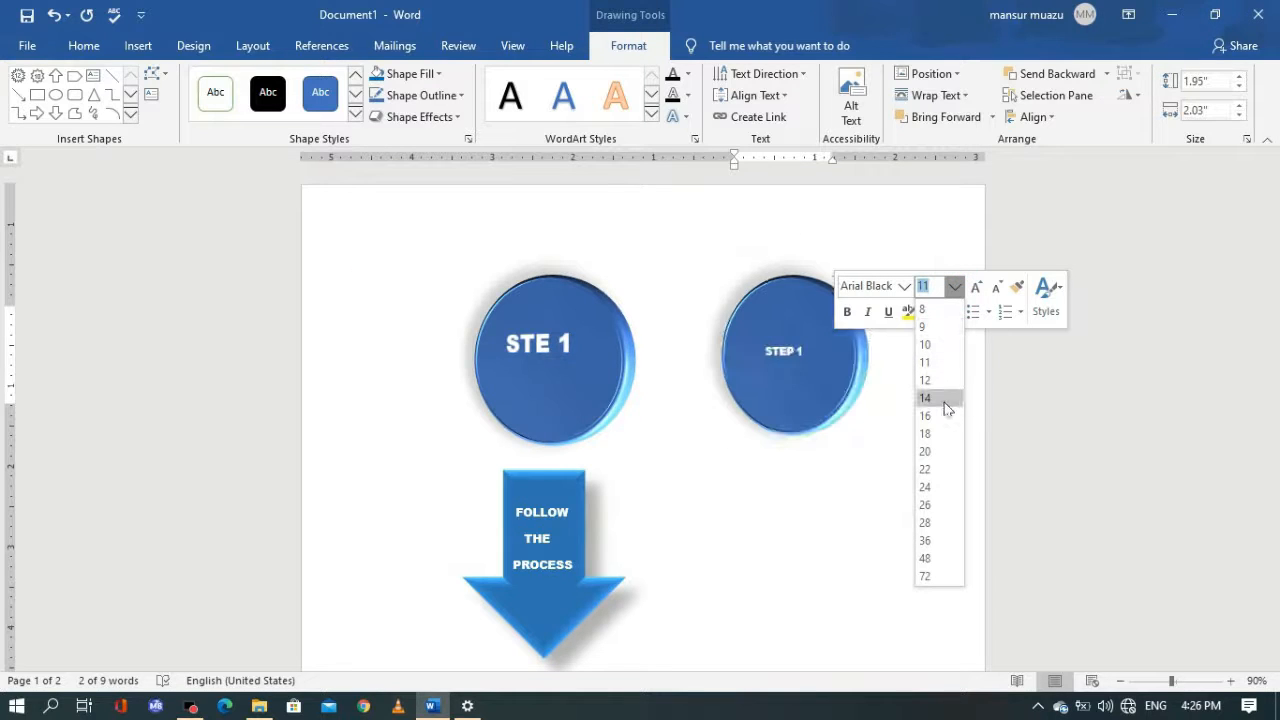
pyautogui.click(925, 452)
pyautogui.click(840, 489)
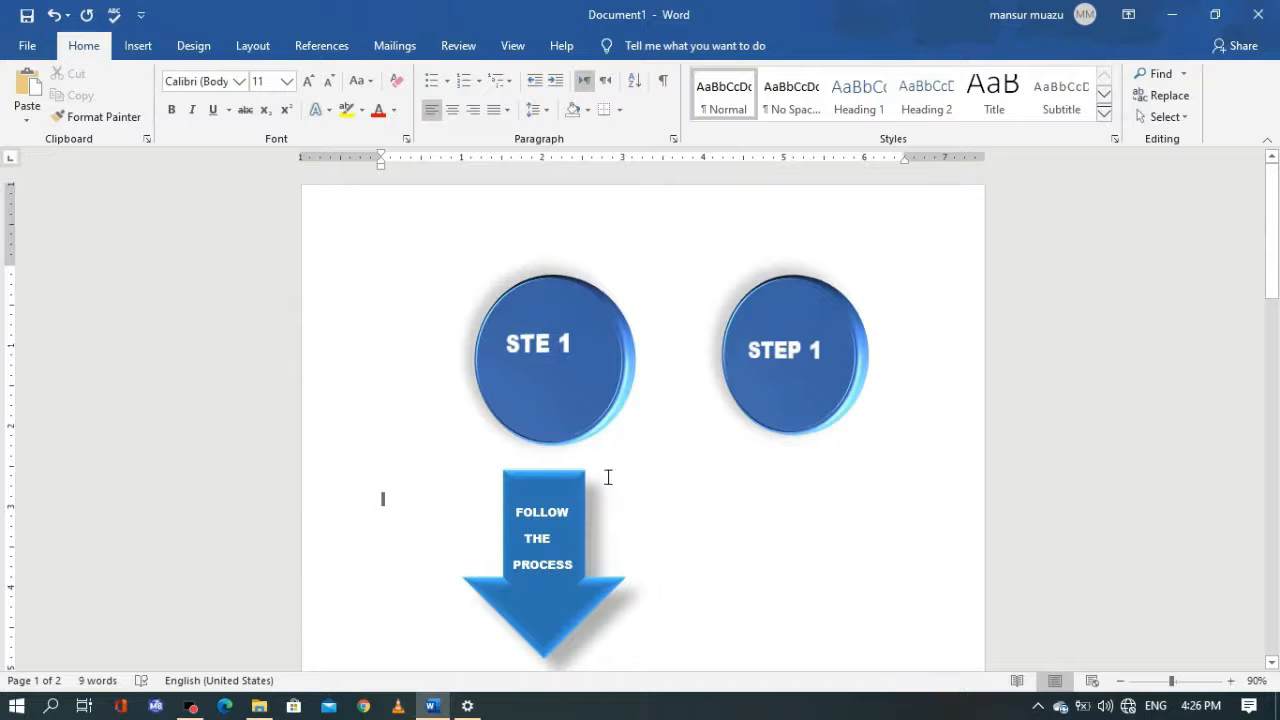
# Draw a block down arrow beneath the STEP 1 circle, about 2" wide.
pyautogui.click(606, 580)
pyautogui.scroll(-2, 680, 550)
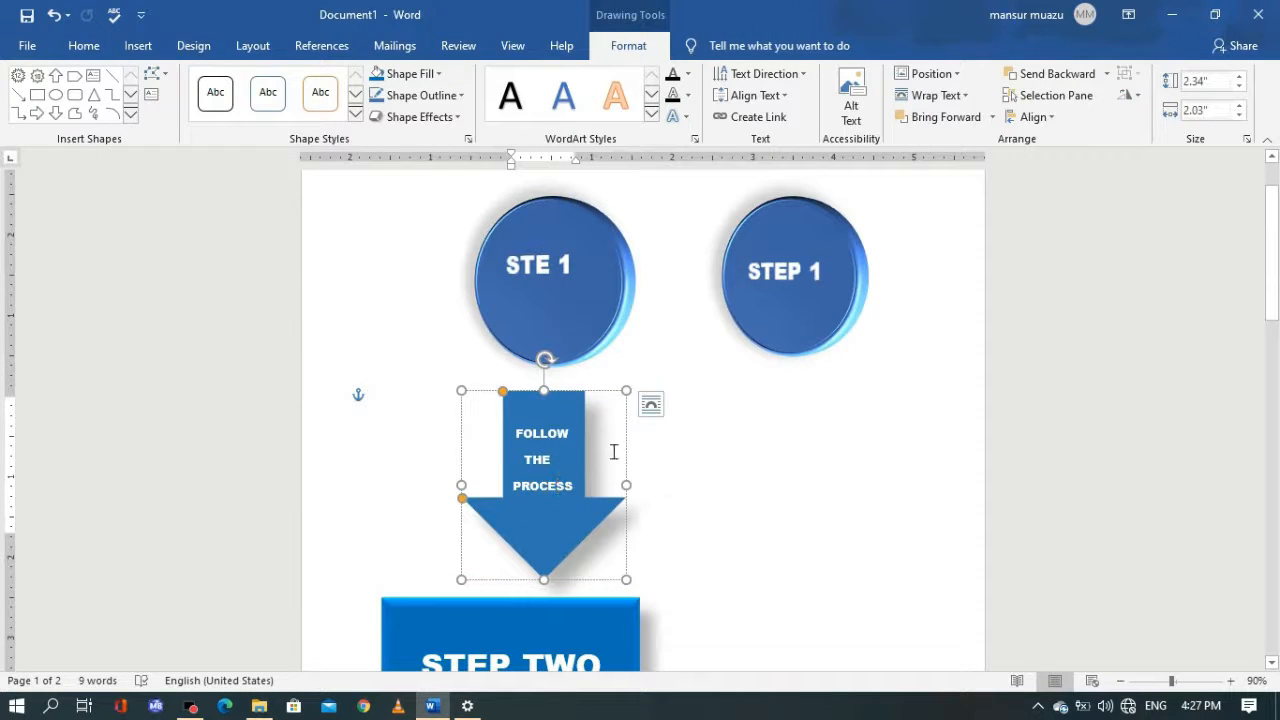
pyautogui.click(762, 485)
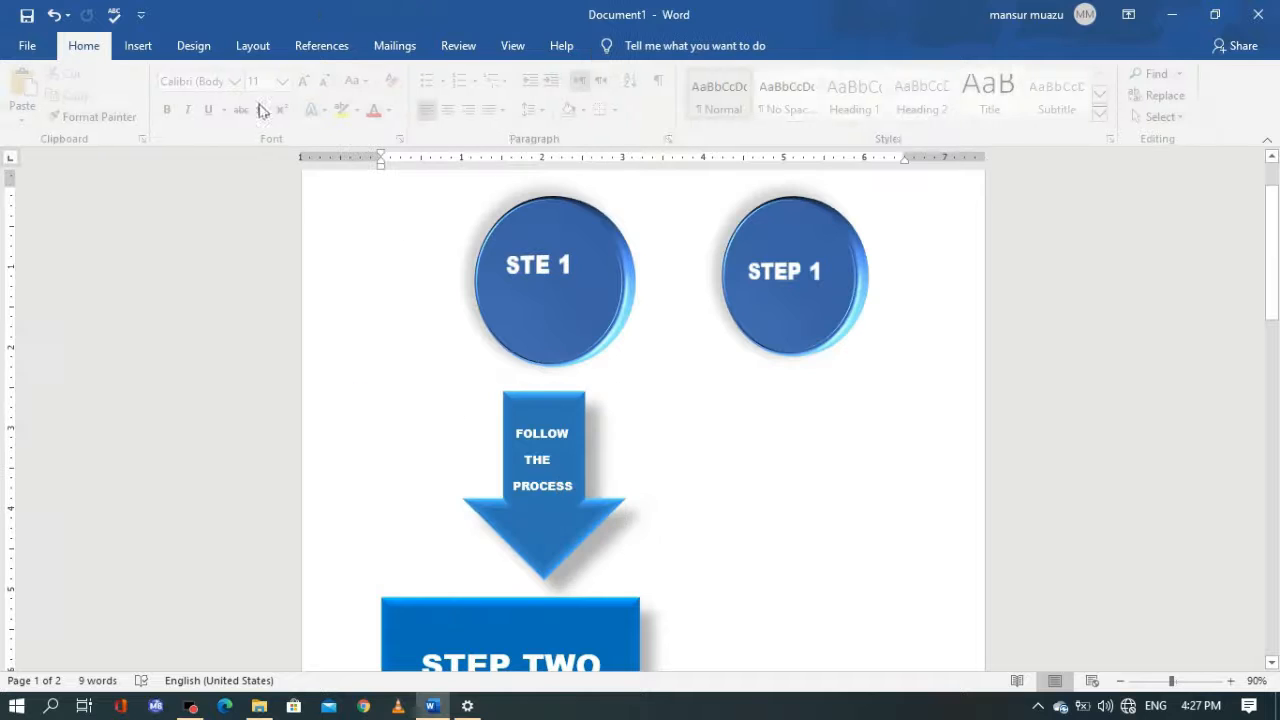
pyautogui.click(138, 44)
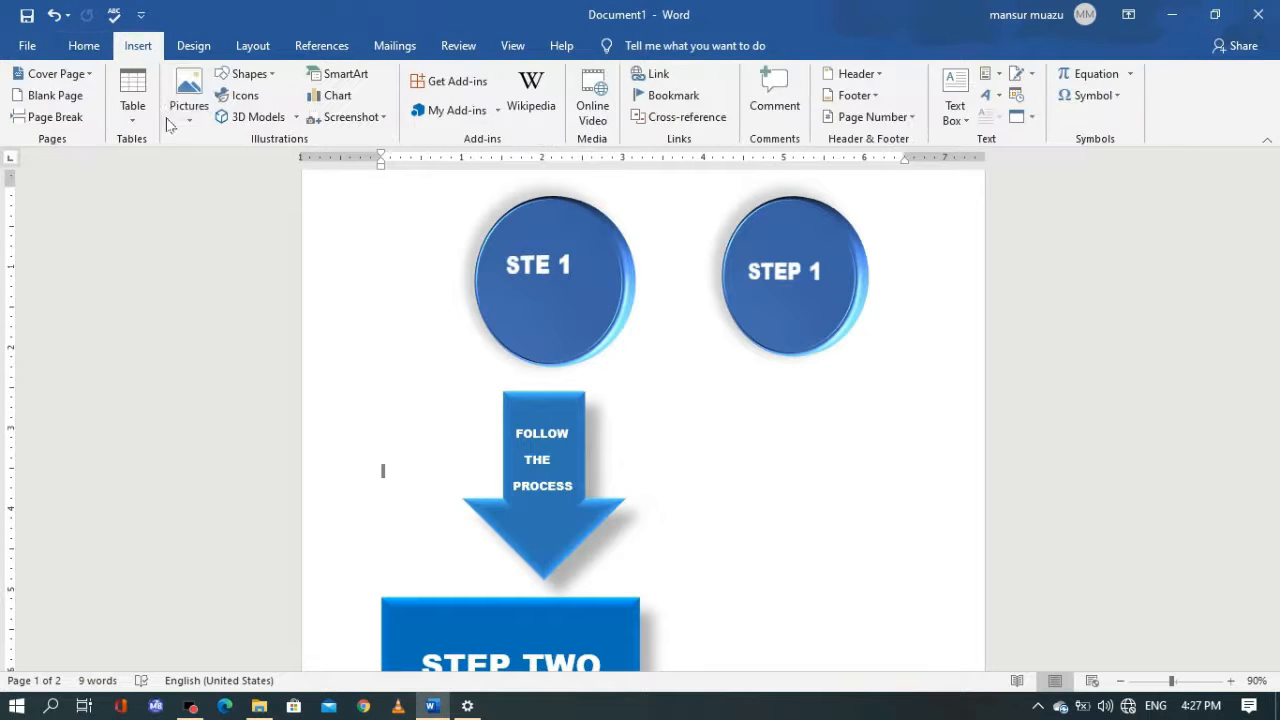
pyautogui.click(246, 73)
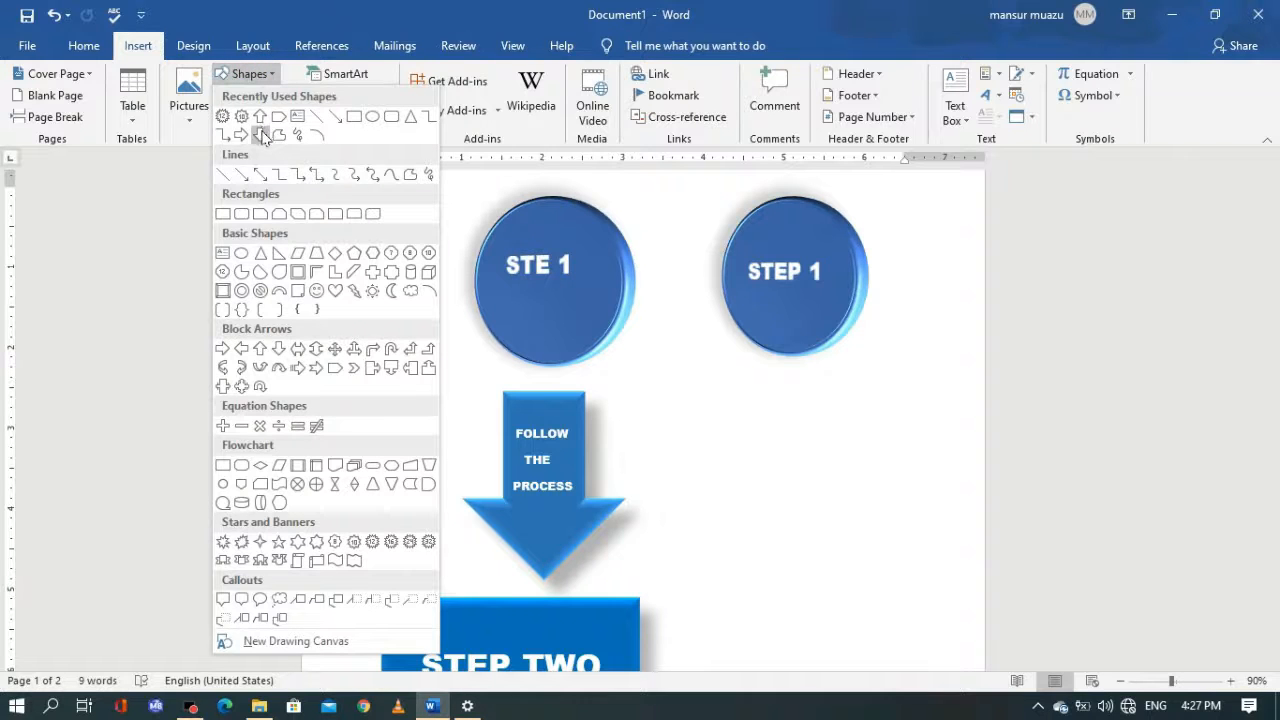
pyautogui.click(262, 137)
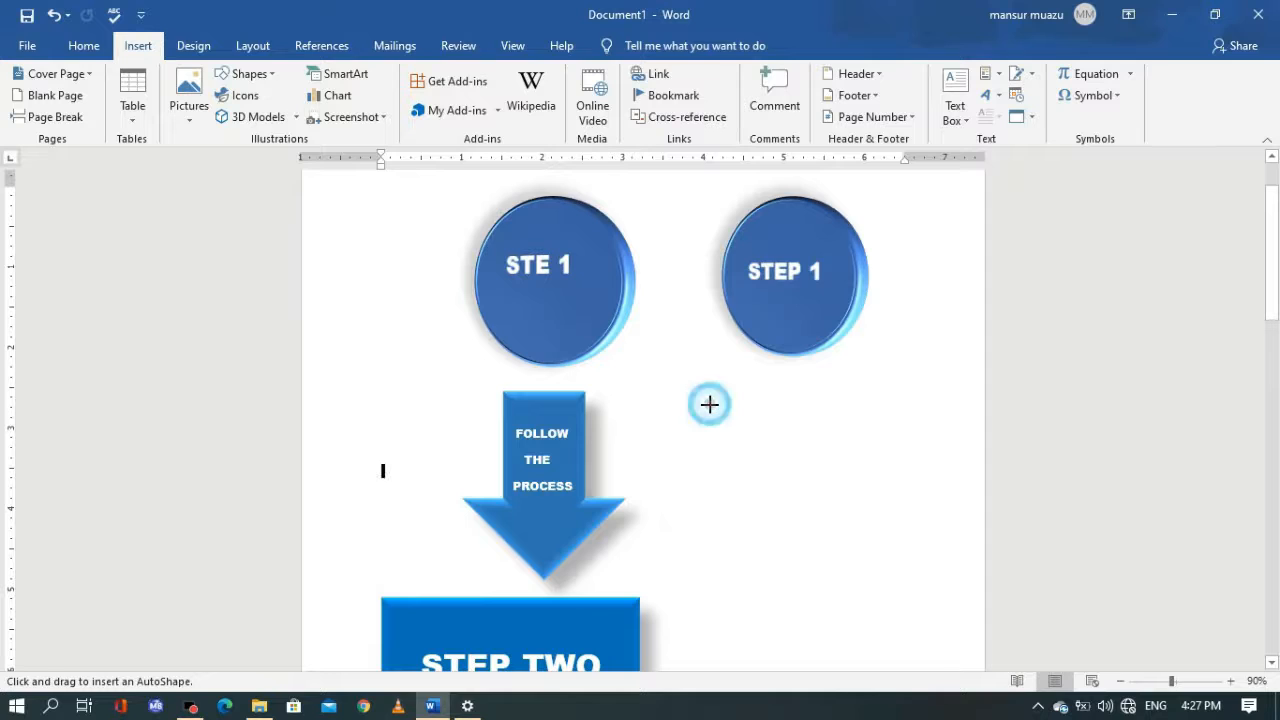
pyautogui.moveTo(709, 404)
pyautogui.mouseDown()
pyautogui.moveTo(770, 538)
pyautogui.moveTo(803, 560)
pyautogui.moveTo(840, 531)
pyautogui.moveTo(804, 559)
pyautogui.moveTo(775, 540)
pyautogui.moveTo(843, 529)
pyautogui.moveTo(843, 554)
pyautogui.moveTo(806, 494)
pyautogui.moveTo(831, 523)
pyautogui.moveTo(861, 526)
pyautogui.moveTo(800, 426)
pyautogui.moveTo(831, 411)
pyautogui.moveTo(811, 480)
pyautogui.moveTo(811, 578)
pyautogui.moveTo(809, 449)
pyautogui.moveTo(853, 522)
pyautogui.moveTo(903, 557)
pyautogui.moveTo(906, 600)
pyautogui.moveTo(866, 600)
pyautogui.moveTo(872, 583)
pyautogui.mouseUp()
# Adjust the new down arrow's height to about 2.31", in line with the FOLLOW THE PROCESS arrow.
pyautogui.moveTo(792, 407); pyautogui.dragTo(814, 424)
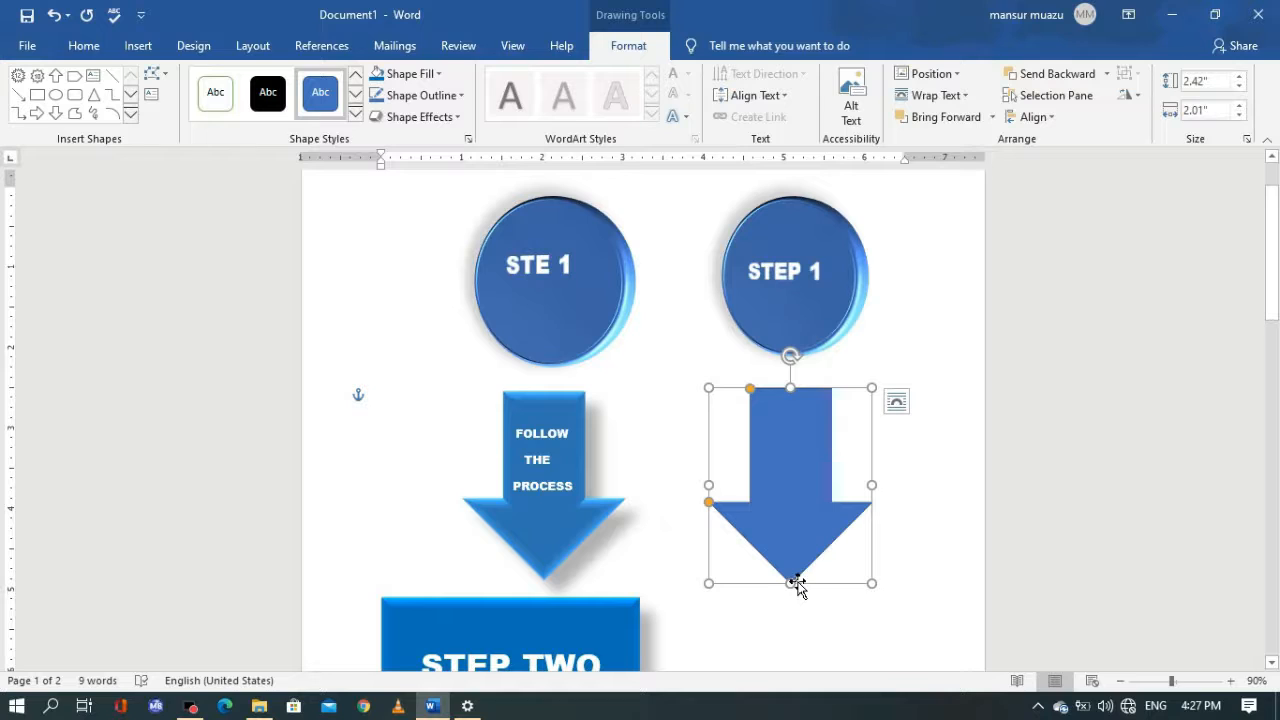
pyautogui.moveTo(786, 580)
pyautogui.mouseDown()
pyautogui.moveTo(789, 564)
pyautogui.moveTo(789, 576)
pyautogui.mouseUp()
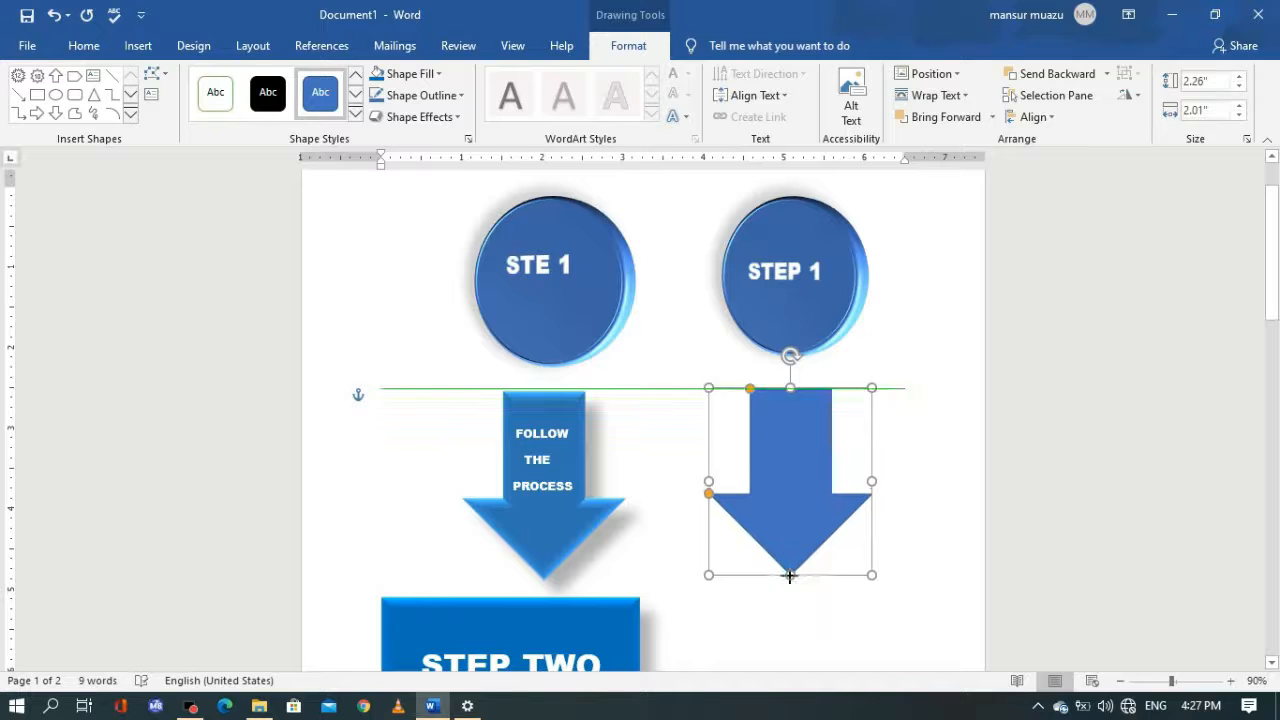
pyautogui.moveTo(781, 408); pyautogui.dragTo(781, 408)
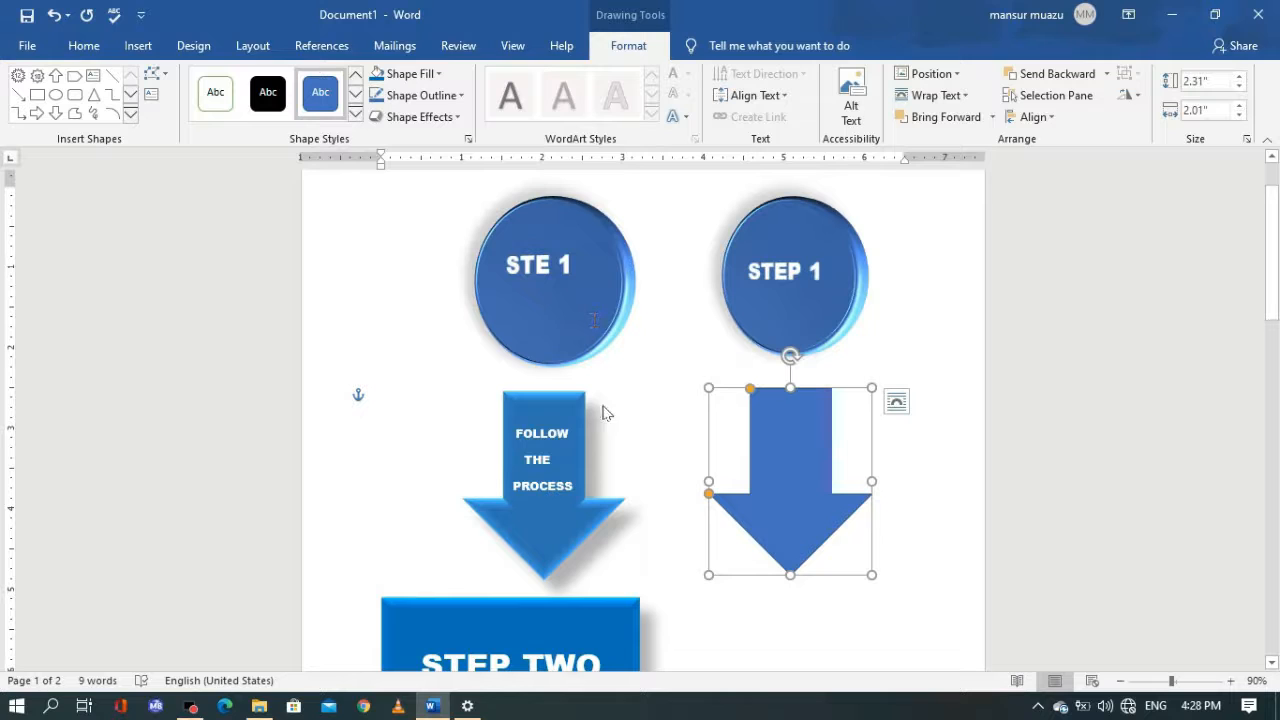
# Fill the new arrow with the darker blue theme color of the existing arrow and apply the second preset shape effect.
pyautogui.click(426, 75)
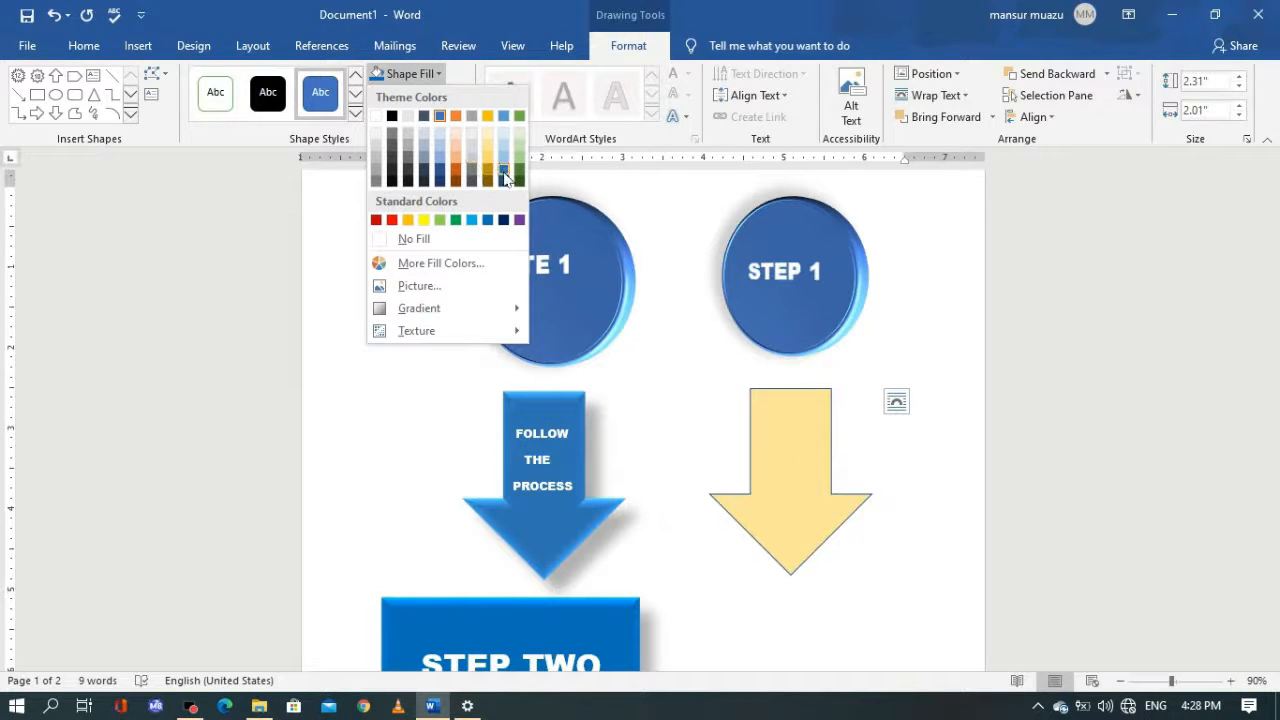
pyautogui.click(503, 172)
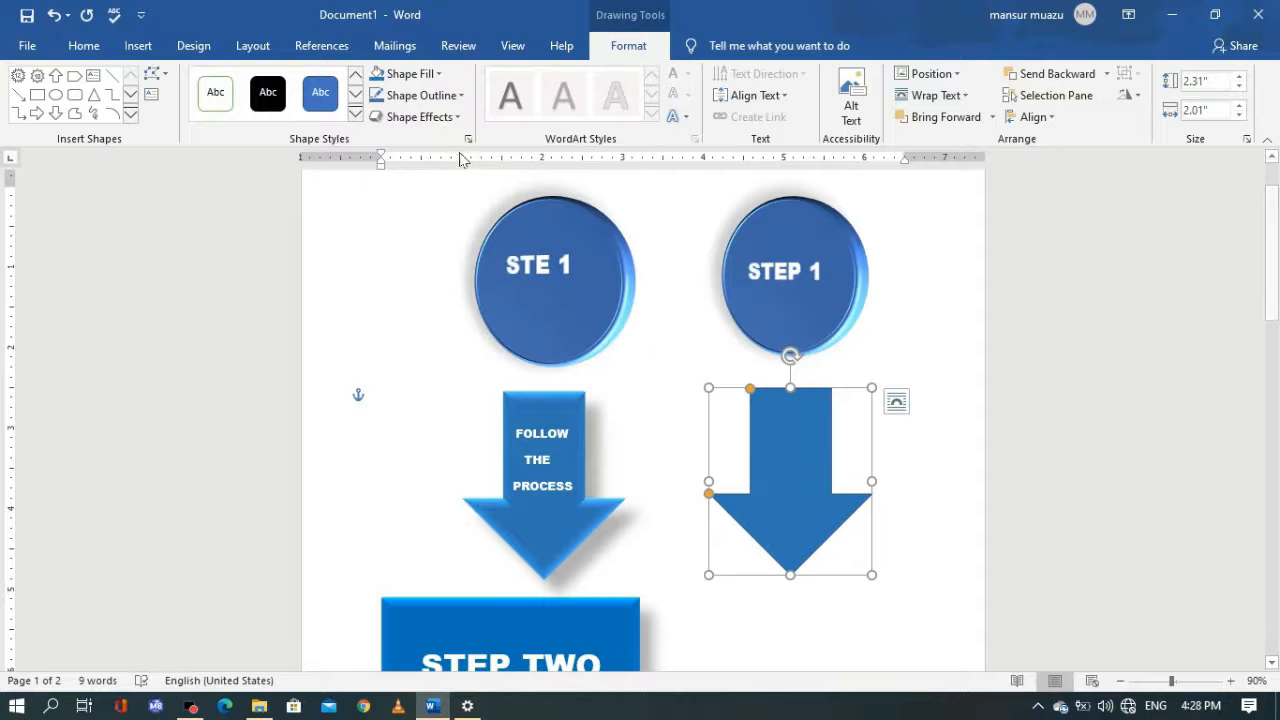
pyautogui.click(453, 118)
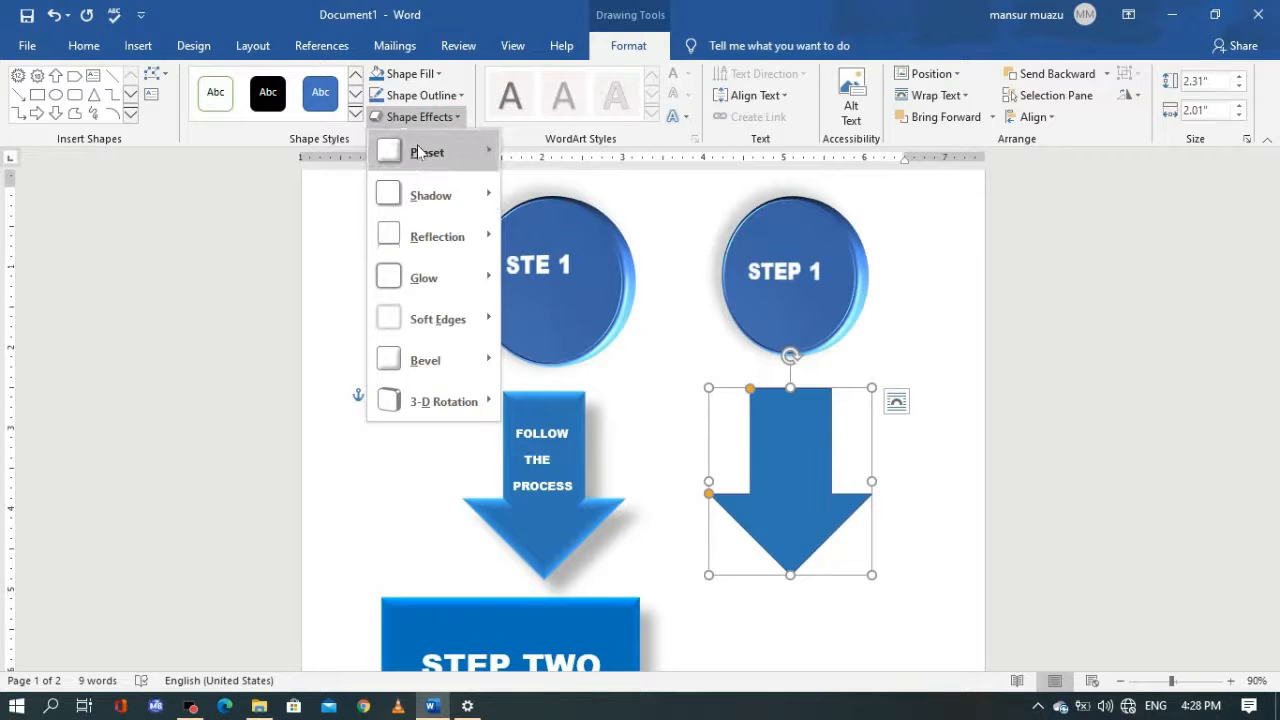
pyautogui.moveTo(432, 158)
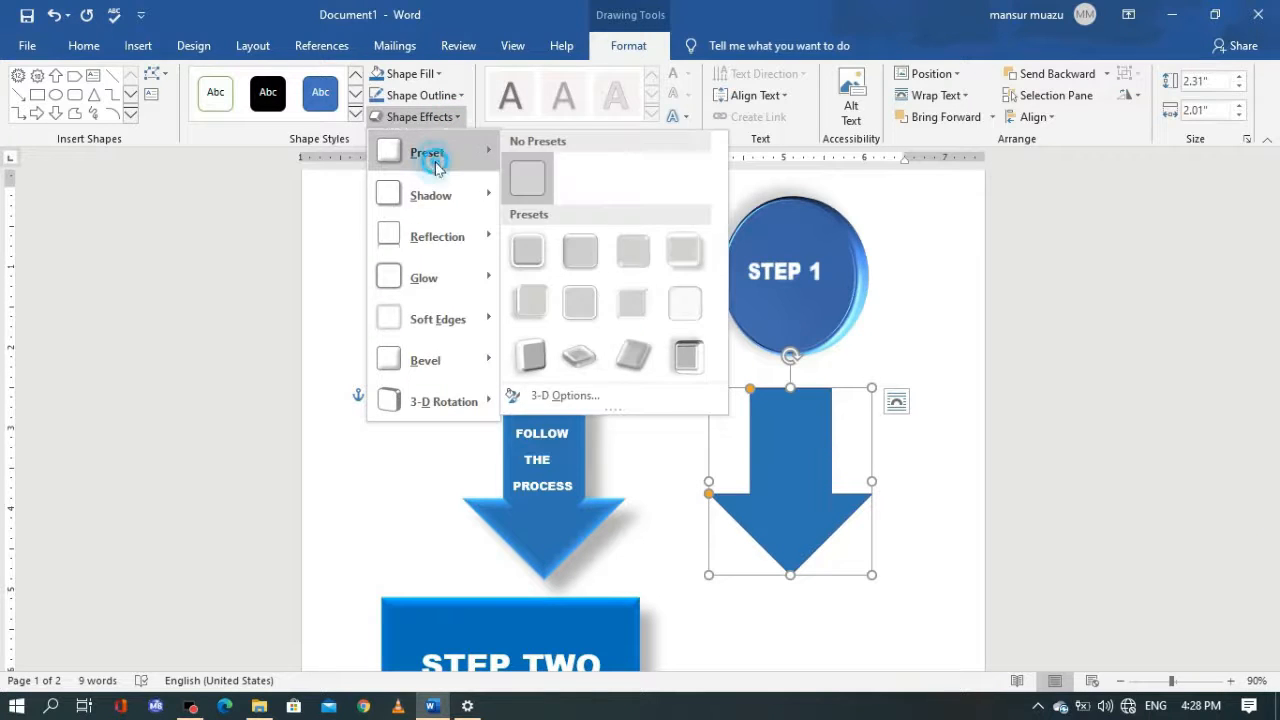
pyautogui.click(583, 254)
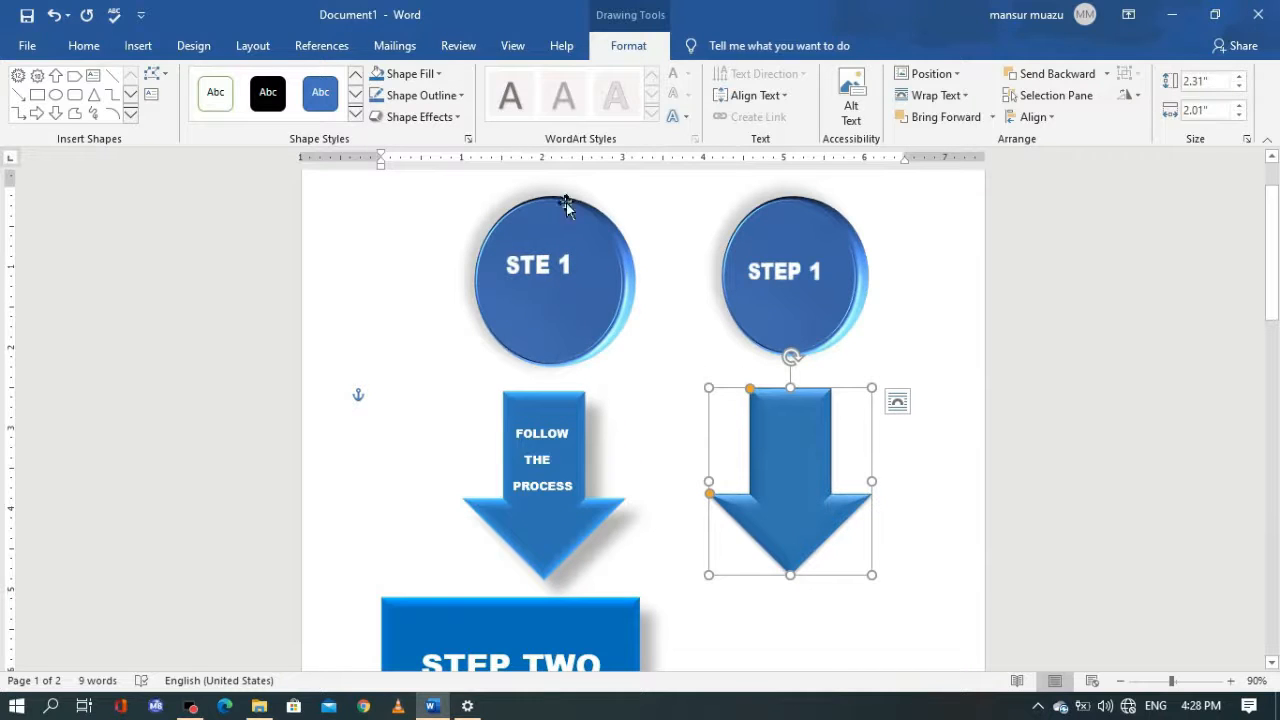
# Change the new arrow's shape effect to the fourth preset, matching the shadowed look of the FOLLOW THE PROCESS arrow.
pyautogui.click(420, 116)
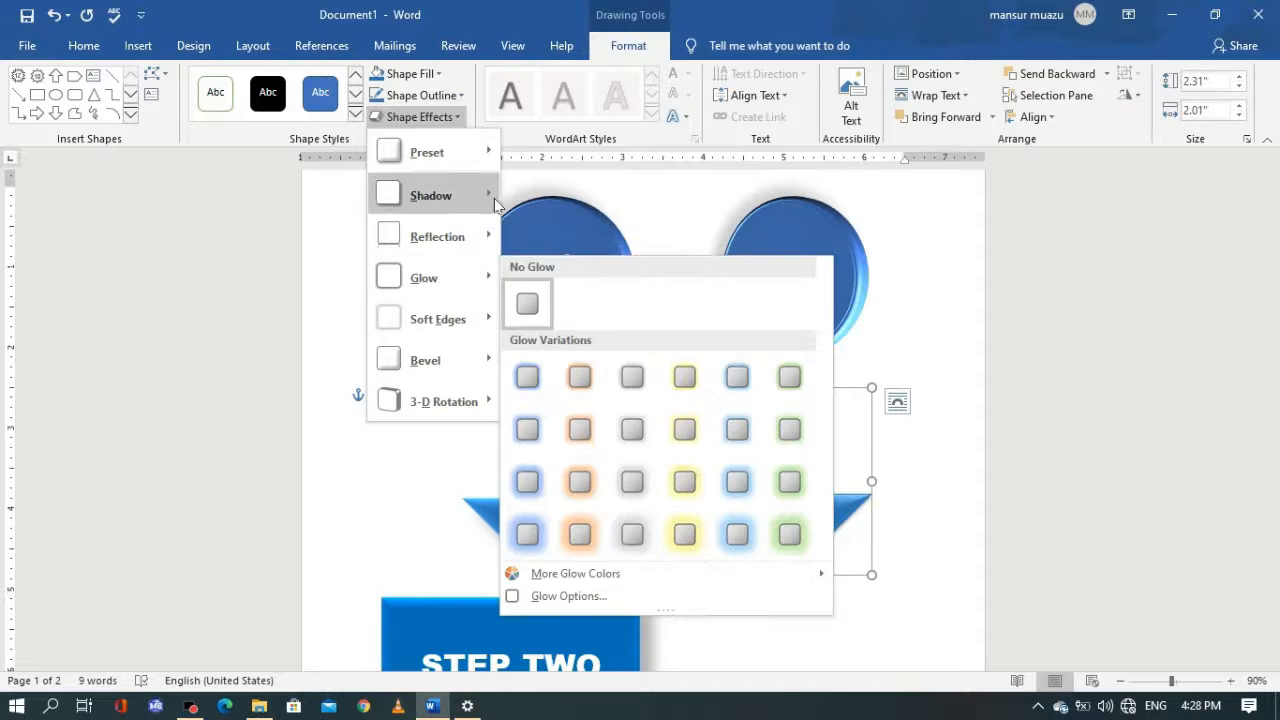
pyautogui.moveTo(480, 150)
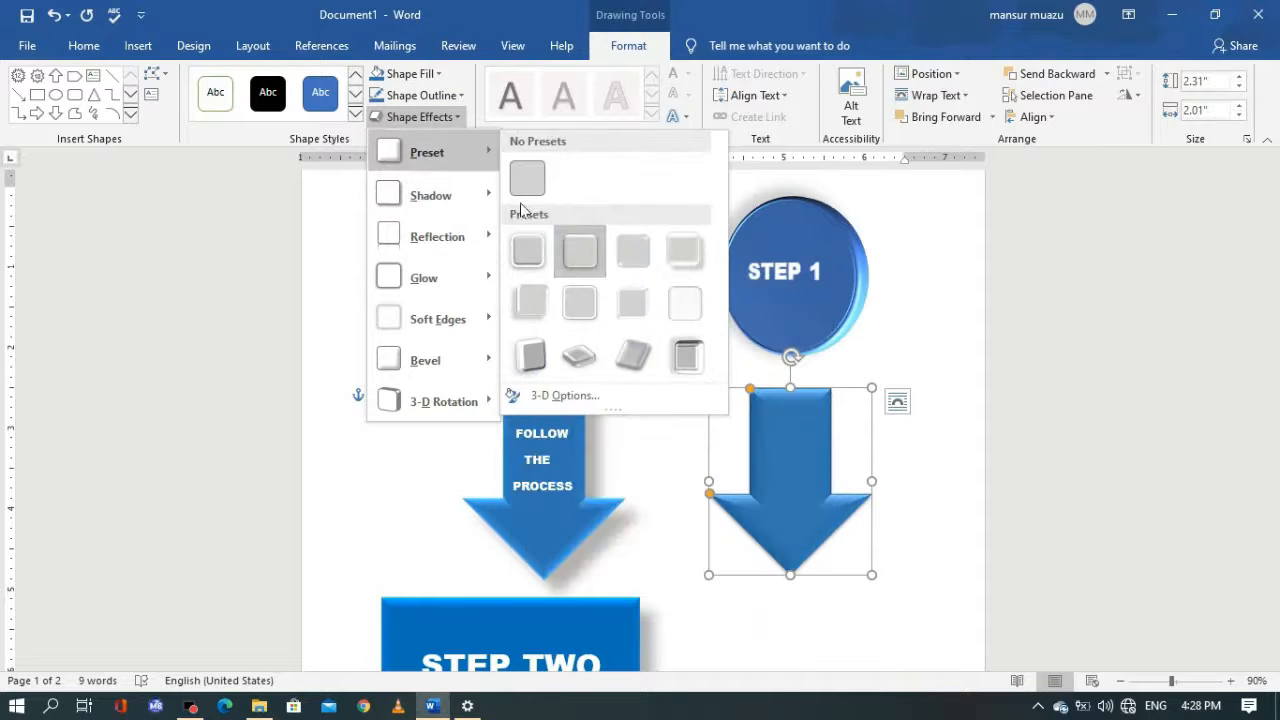
pyautogui.click(693, 255)
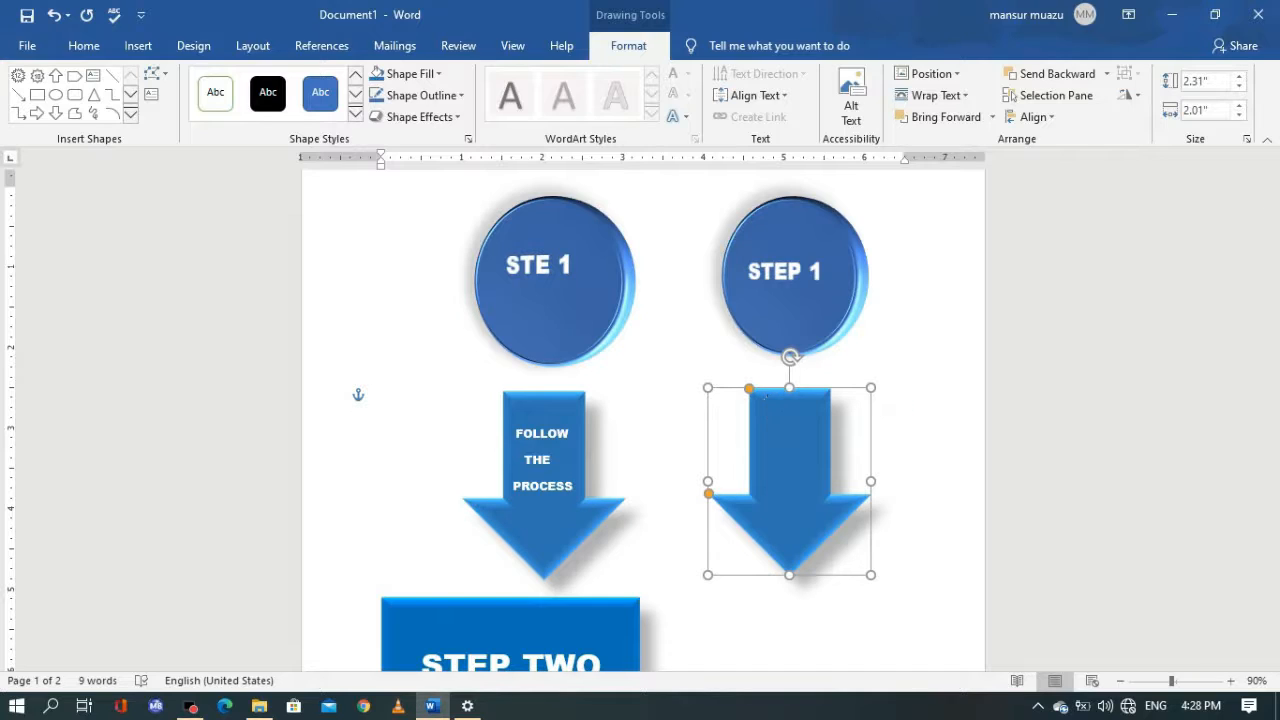
# Add the text "FOLLOW", "THE", "PROCESS" on three separate lines inside the new arrow.
pyautogui.write('FOLL')
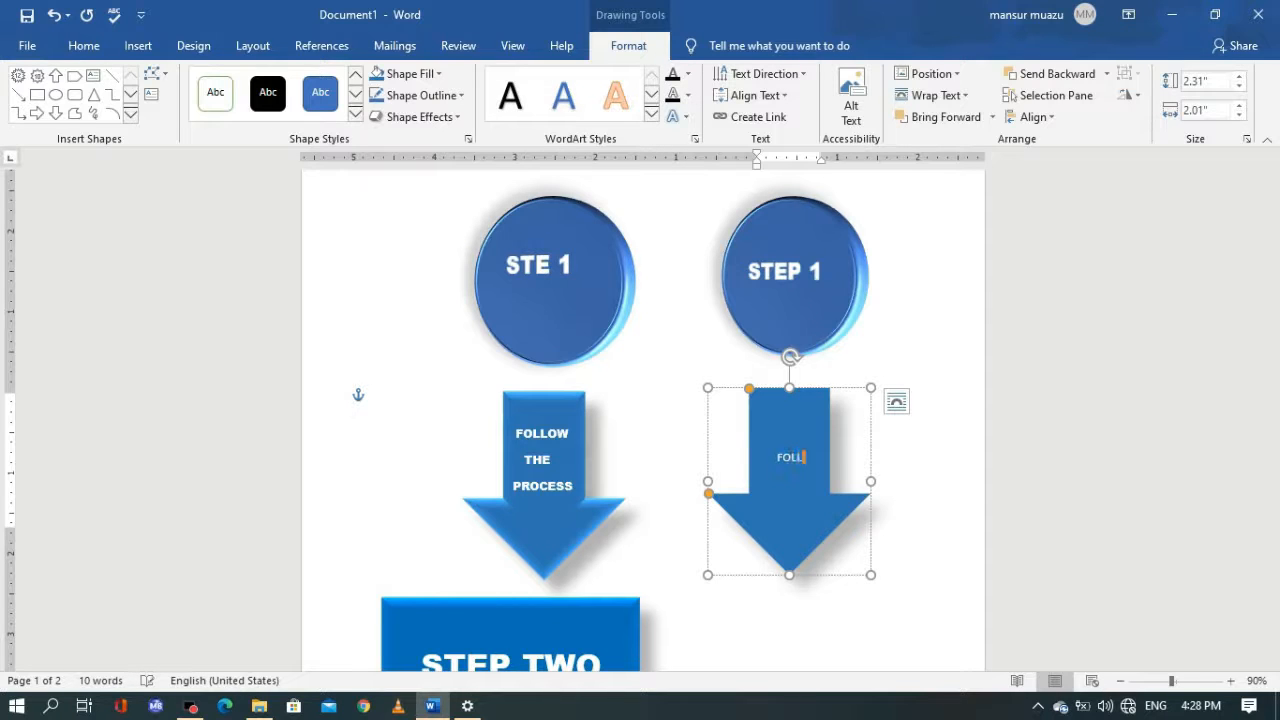
pyautogui.write('OW')
pyautogui.press('Return')
pyautogui.write('THE')
pyautogui.press('Return')
pyautogui.write('PROCESS')
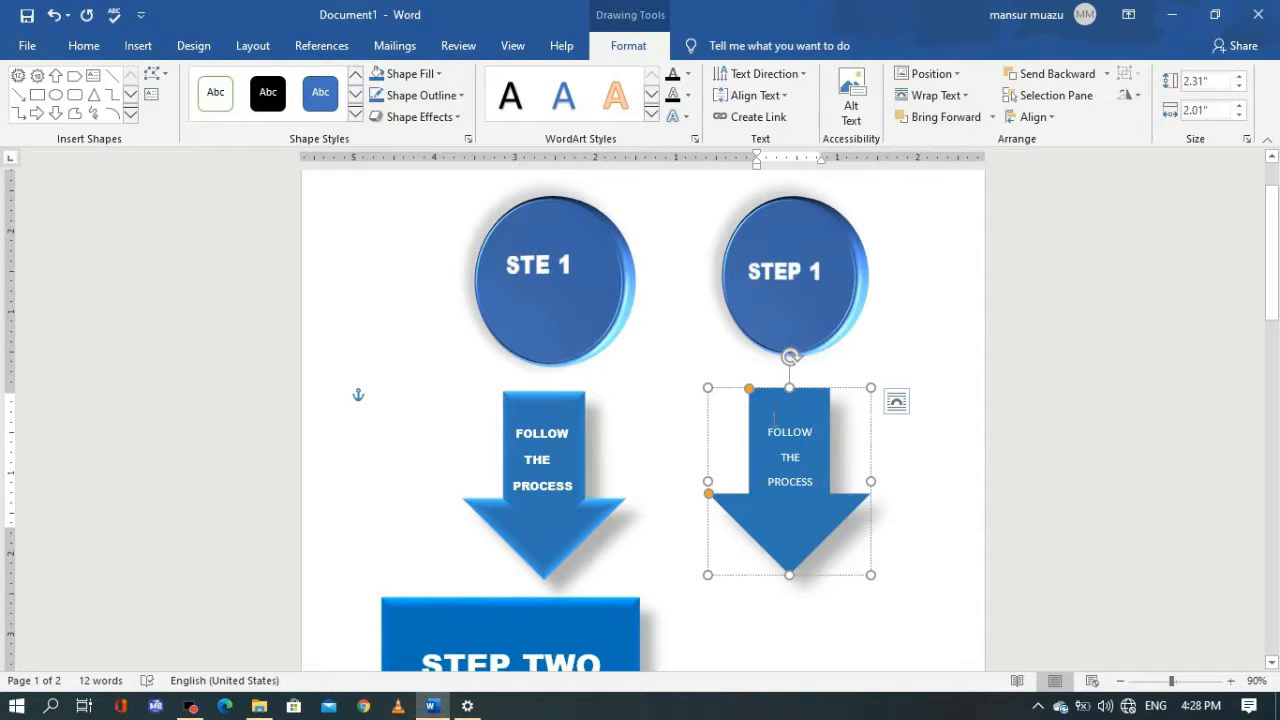
# Format the new arrow's three lines of text in Arial Black, size 12.
pyautogui.moveTo(766, 425); pyautogui.dragTo(796, 553)
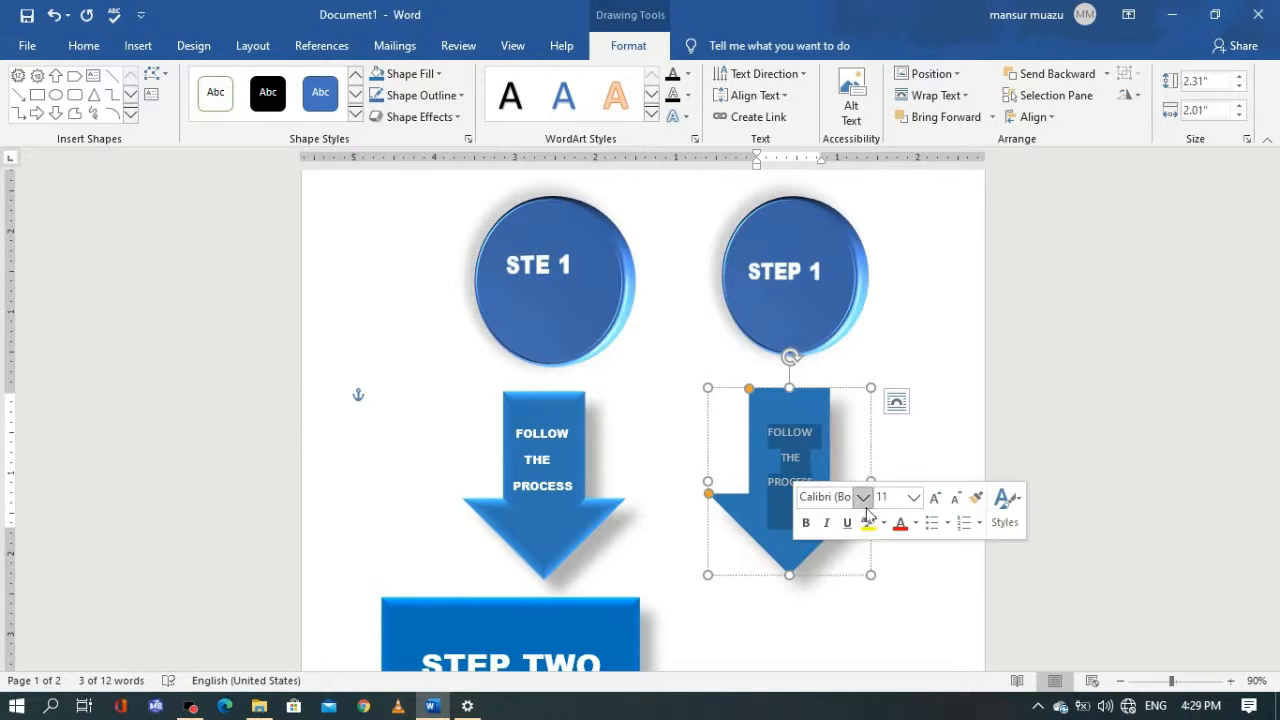
pyautogui.click(863, 498)
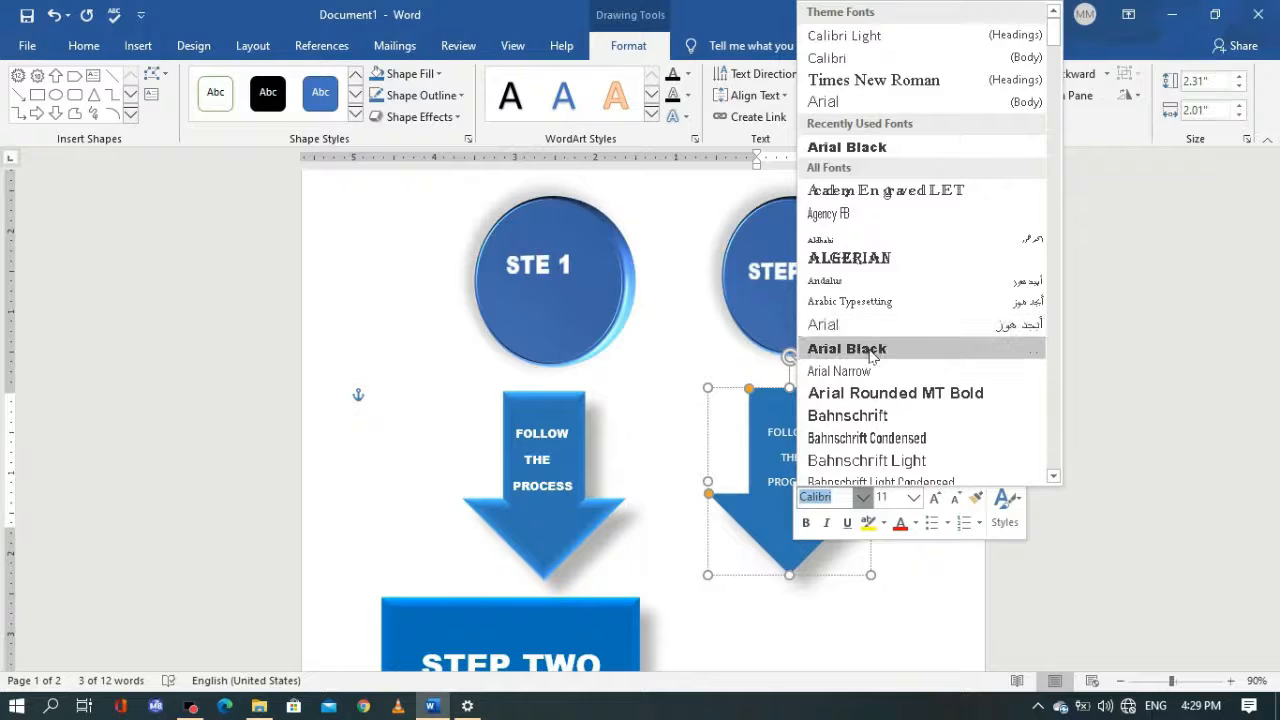
pyautogui.click(868, 348)
pyautogui.click(913, 497)
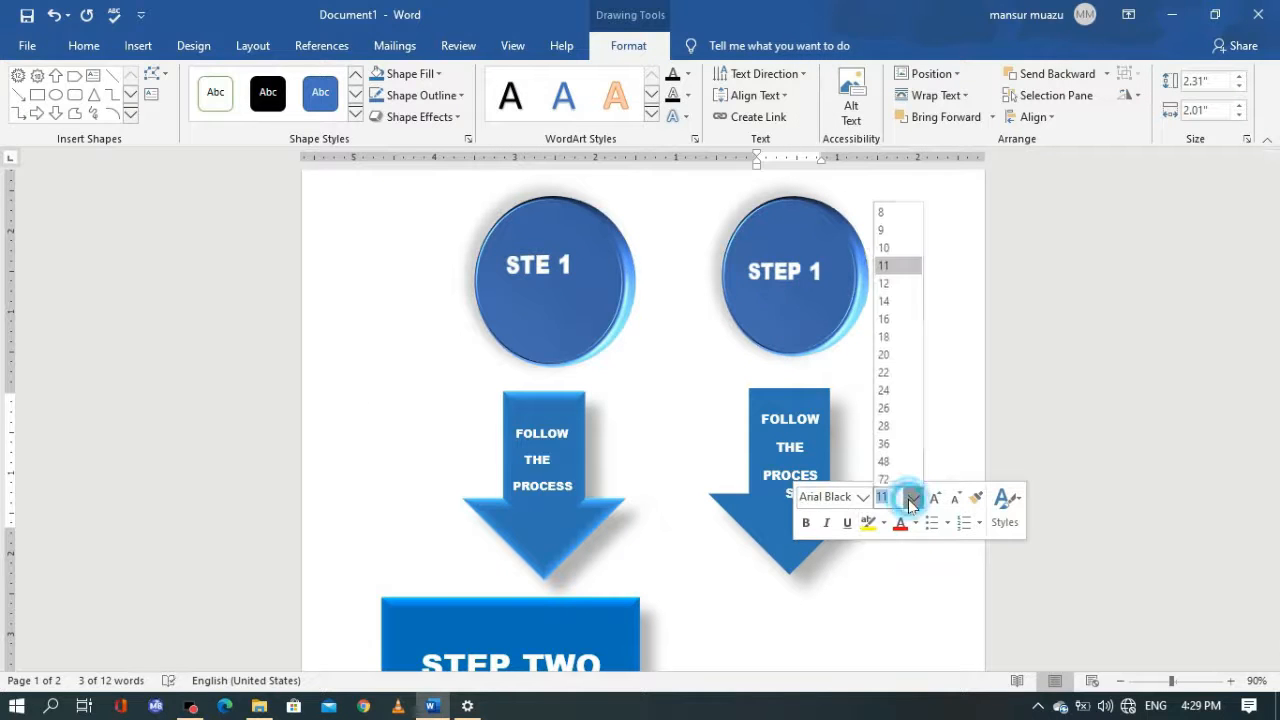
pyautogui.click(894, 352)
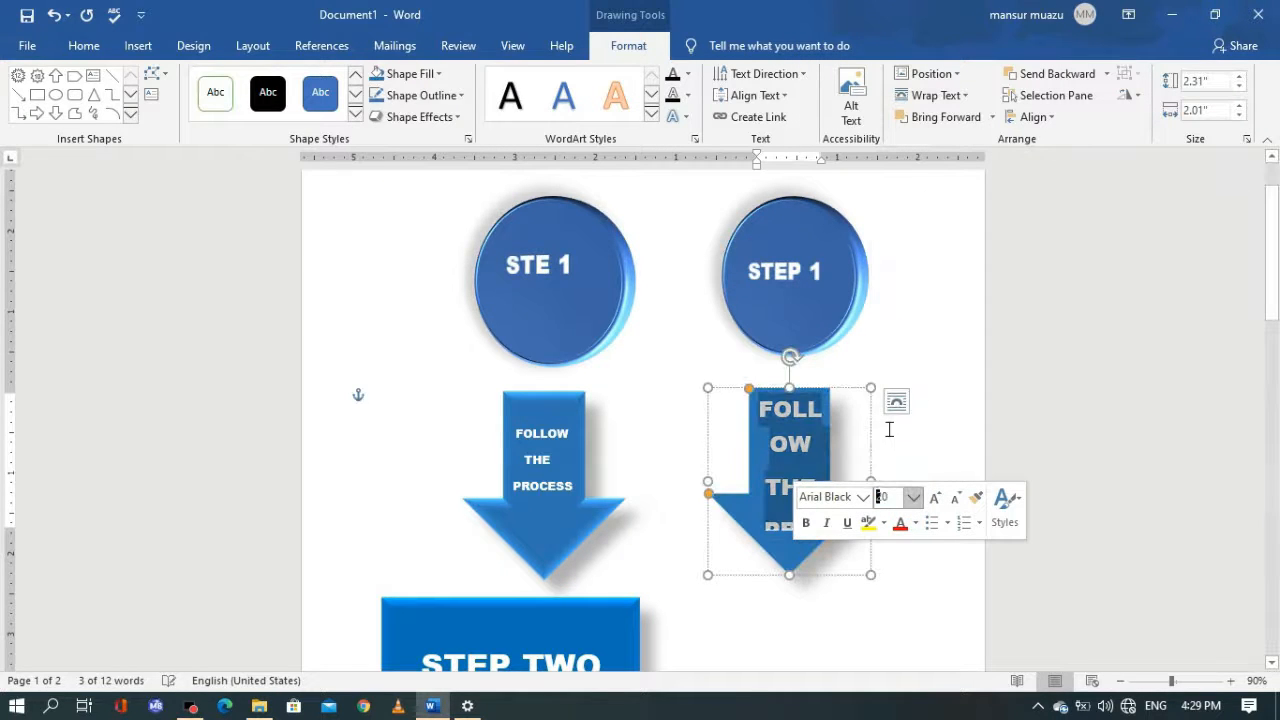
pyautogui.click(905, 493)
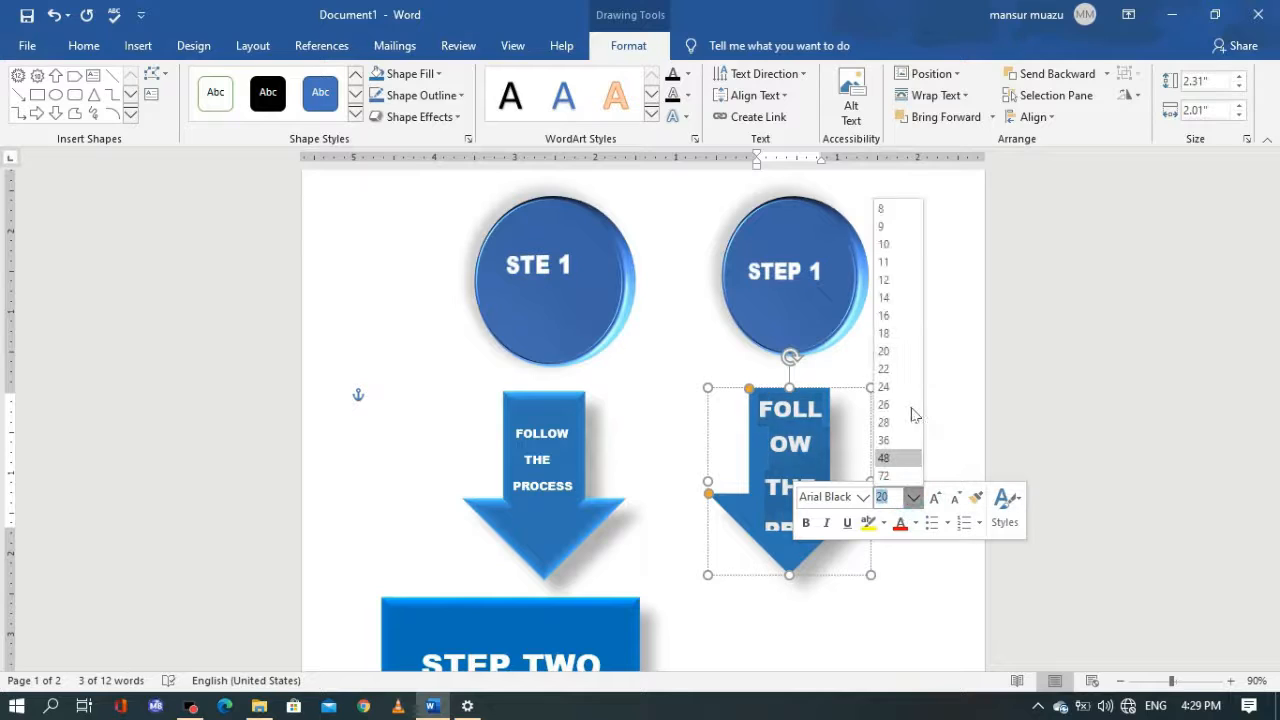
pyautogui.click(888, 280)
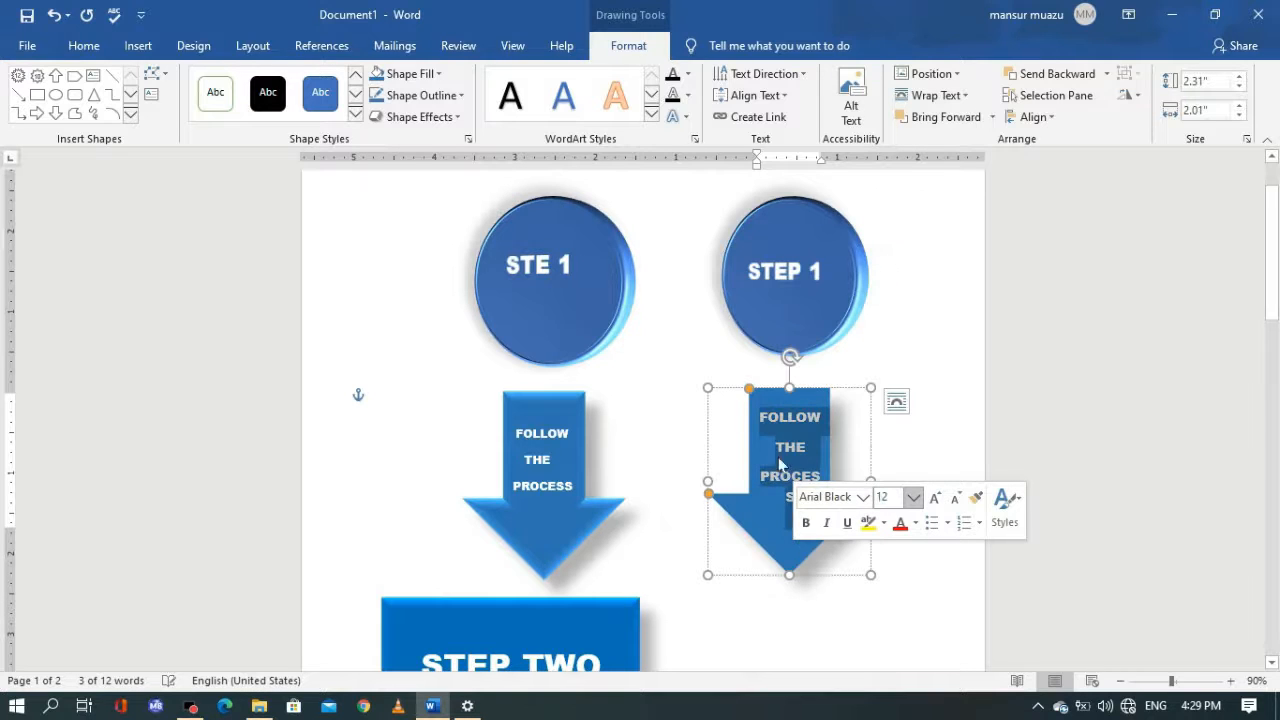
# Enlarge the new arrow to about 2.37" high and 2.19" wide so that PROCESS fits on one line.
pyautogui.click(659, 421)
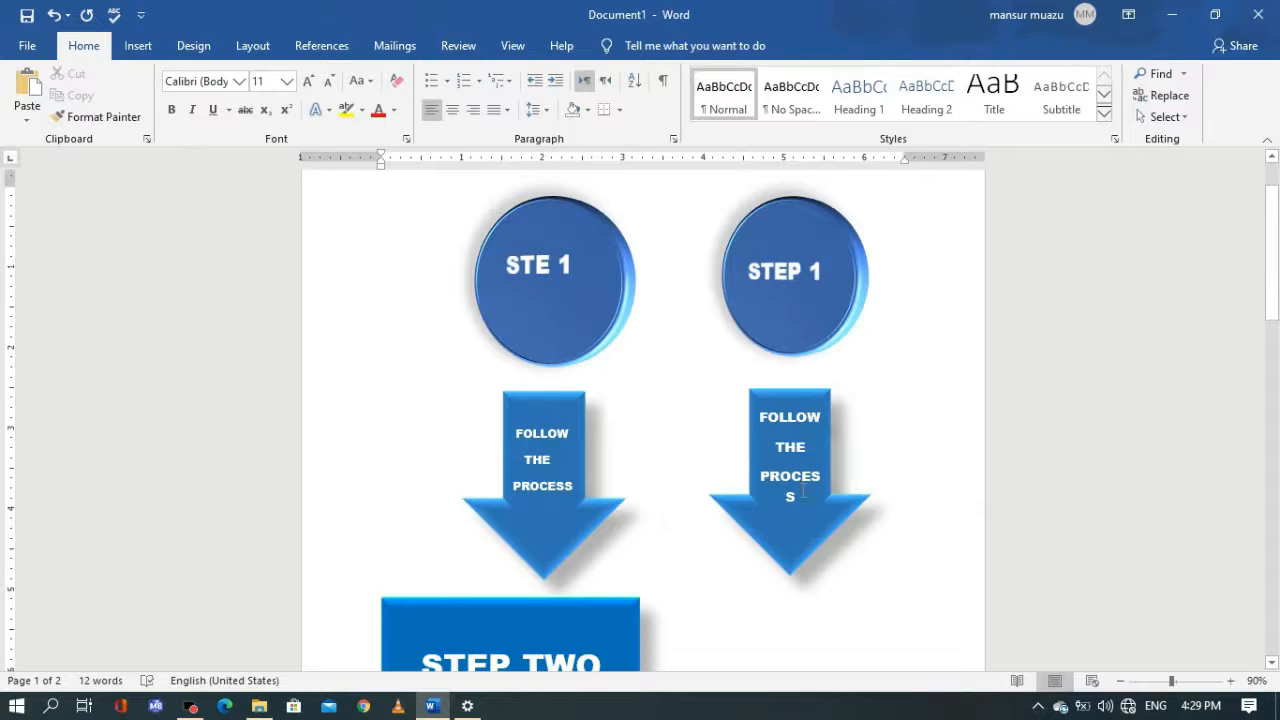
pyautogui.click(800, 490)
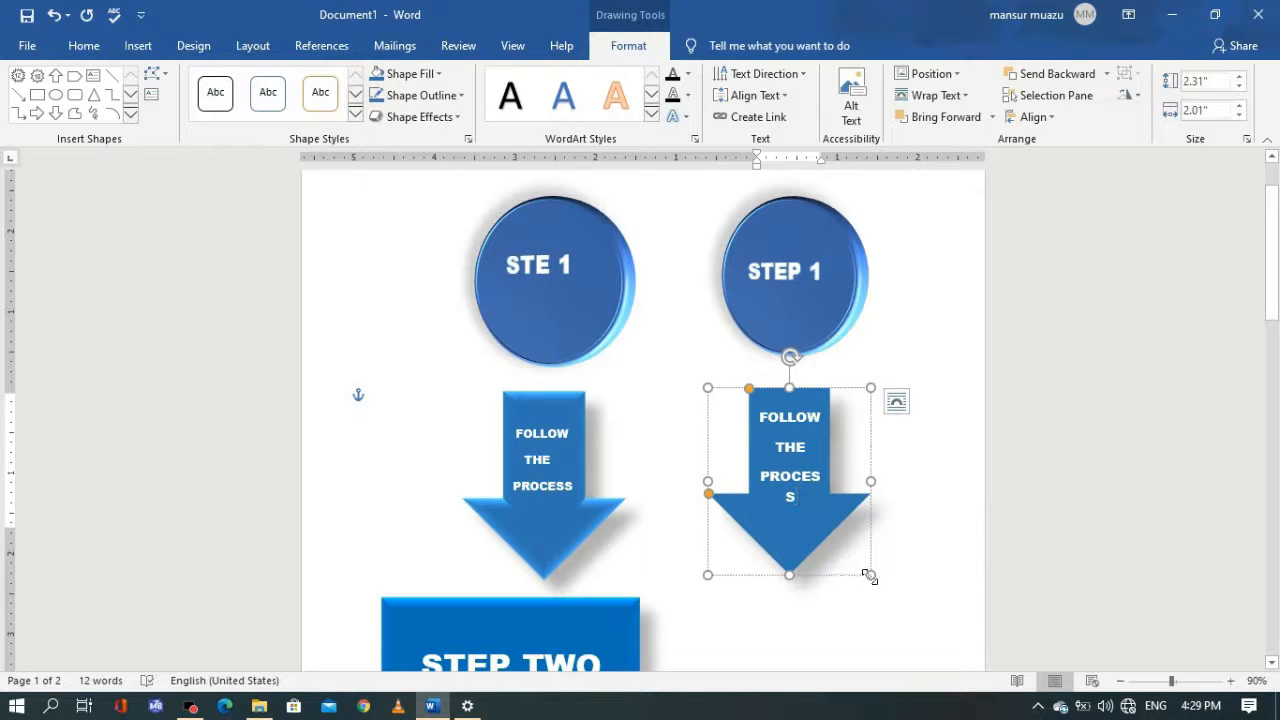
pyautogui.moveTo(870, 577); pyautogui.dragTo(885, 580)
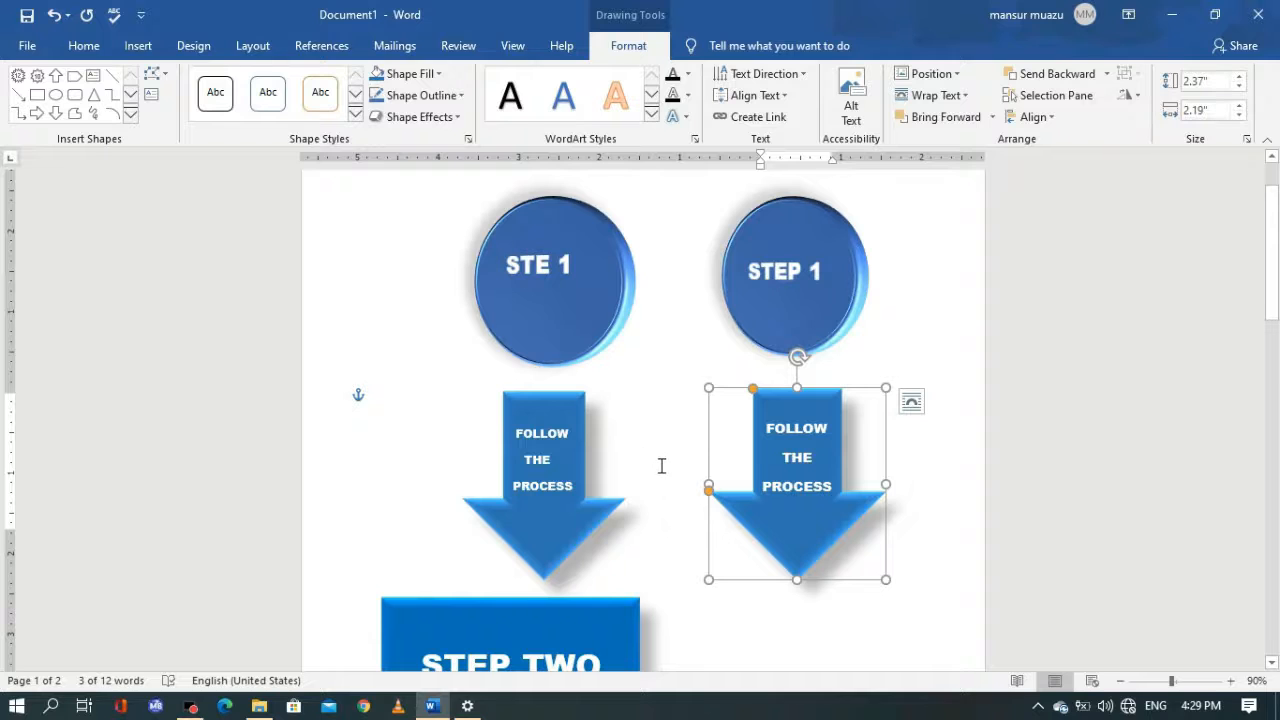
# Draw a rectangle about 1.72" high and 2.99" wide beside the STEP TWO box and centre it beneath the new arrow.
pyautogui.scroll(-3, 780, 588)
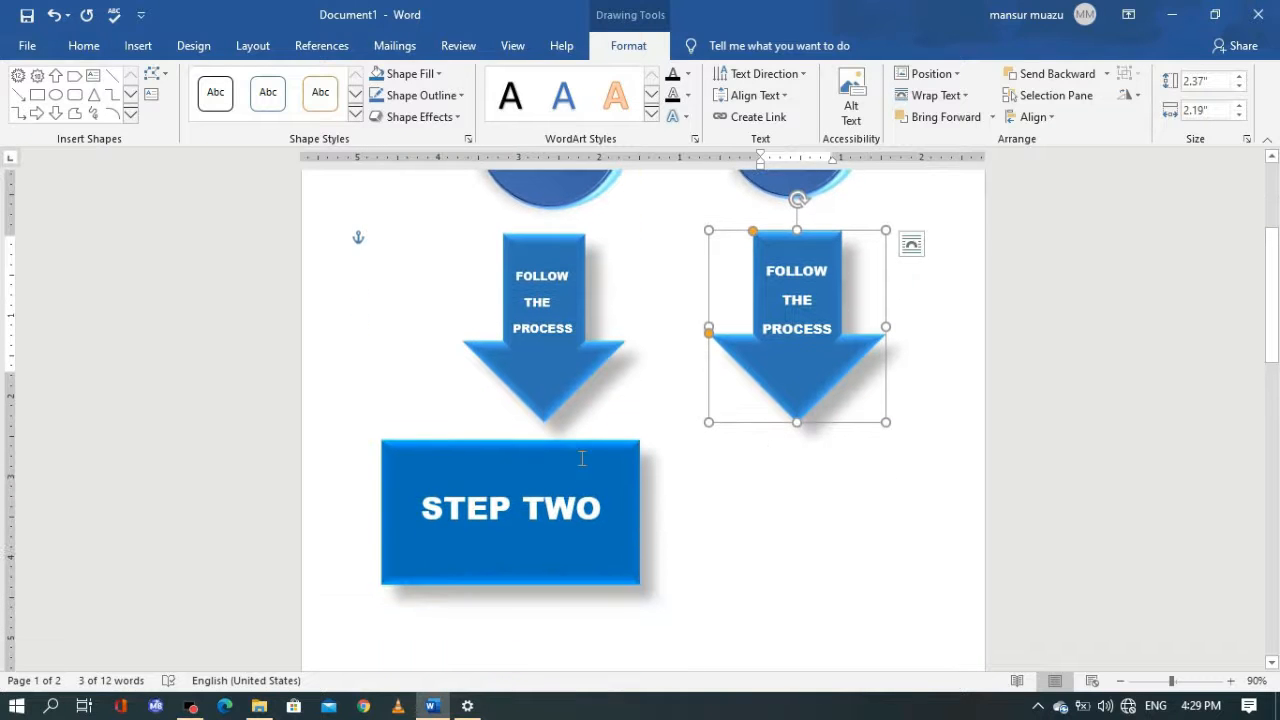
pyautogui.click(580, 457)
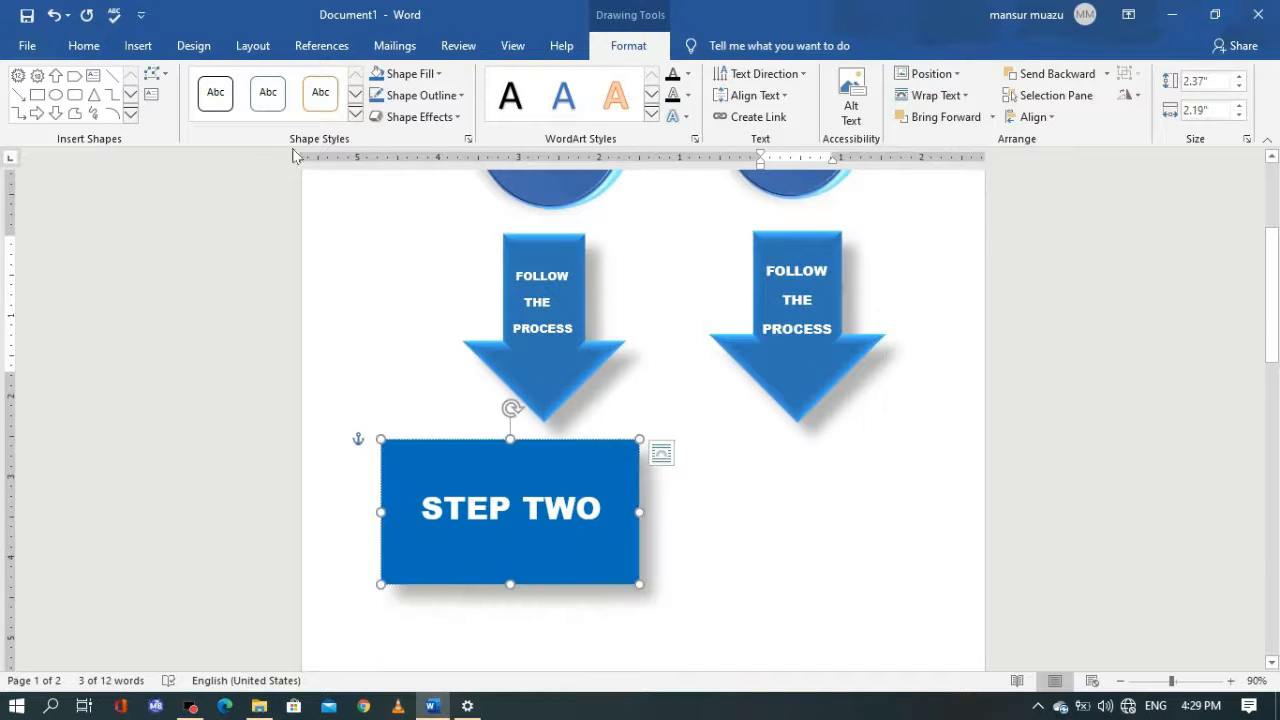
pyautogui.click(137, 46)
pyautogui.click(247, 75)
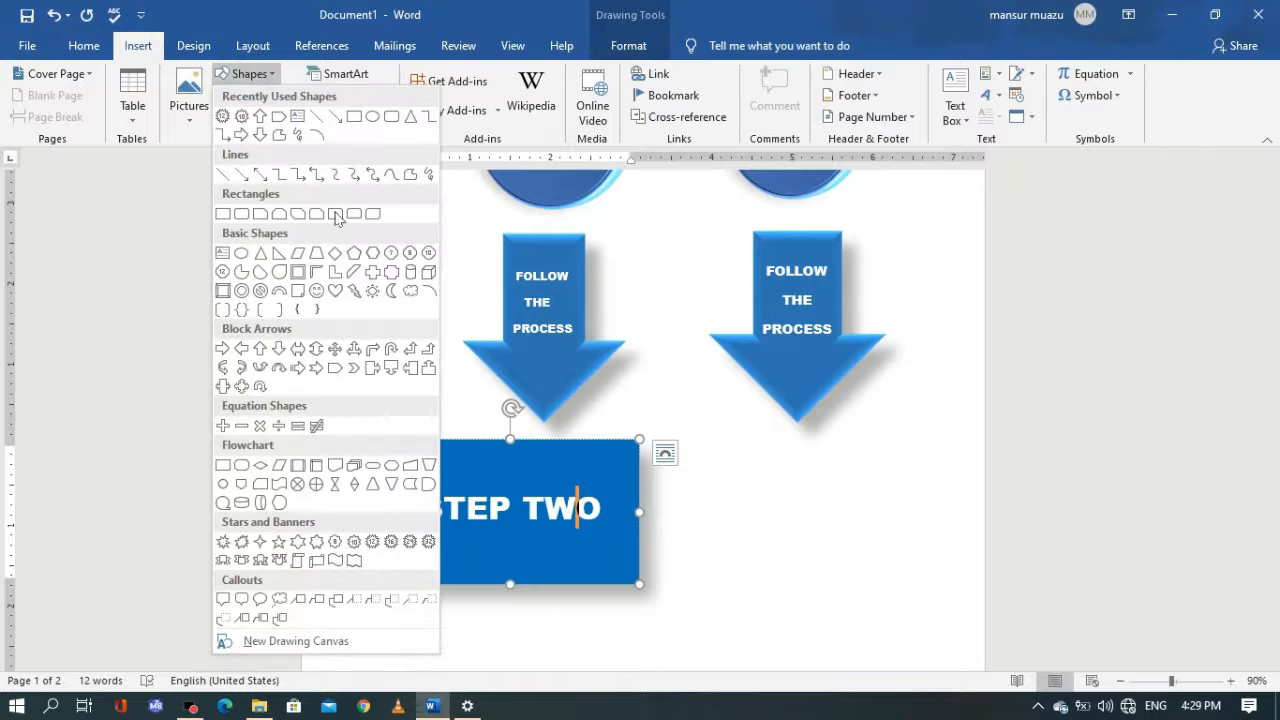
pyautogui.click(353, 116)
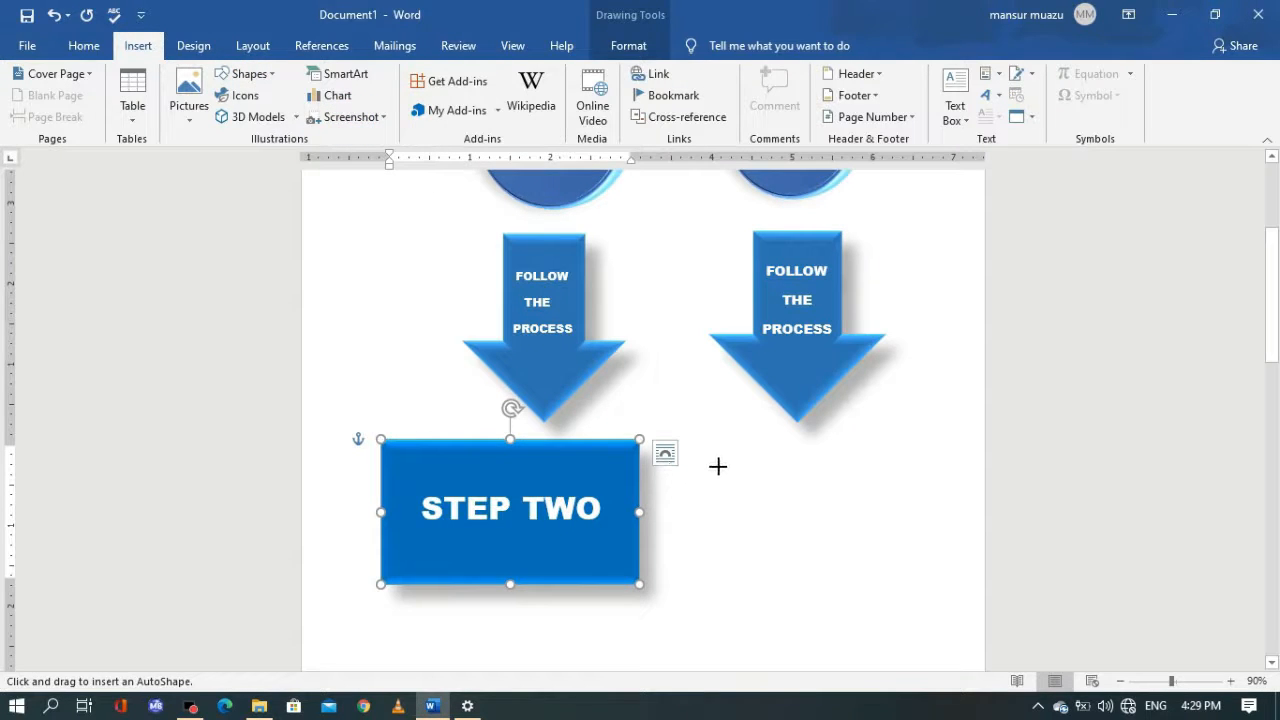
pyautogui.moveTo(719, 445); pyautogui.dragTo(918, 592)
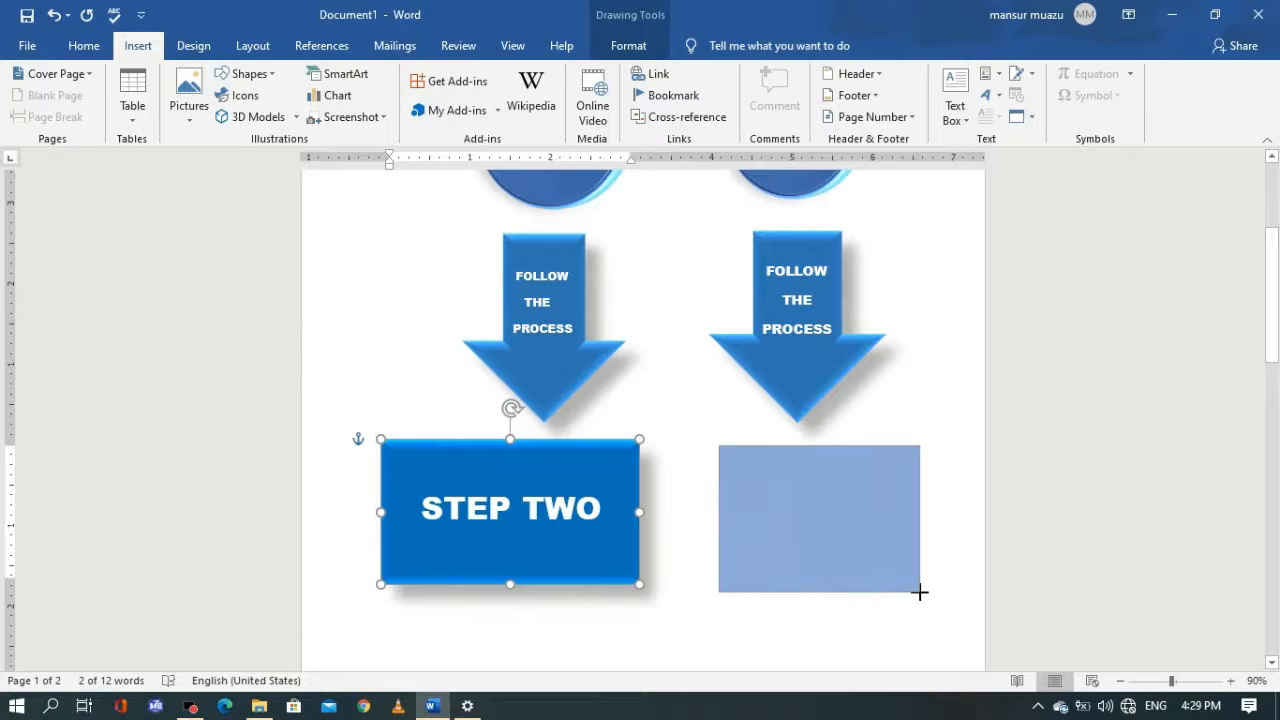
pyautogui.moveTo(919, 592); pyautogui.dragTo(956, 588)
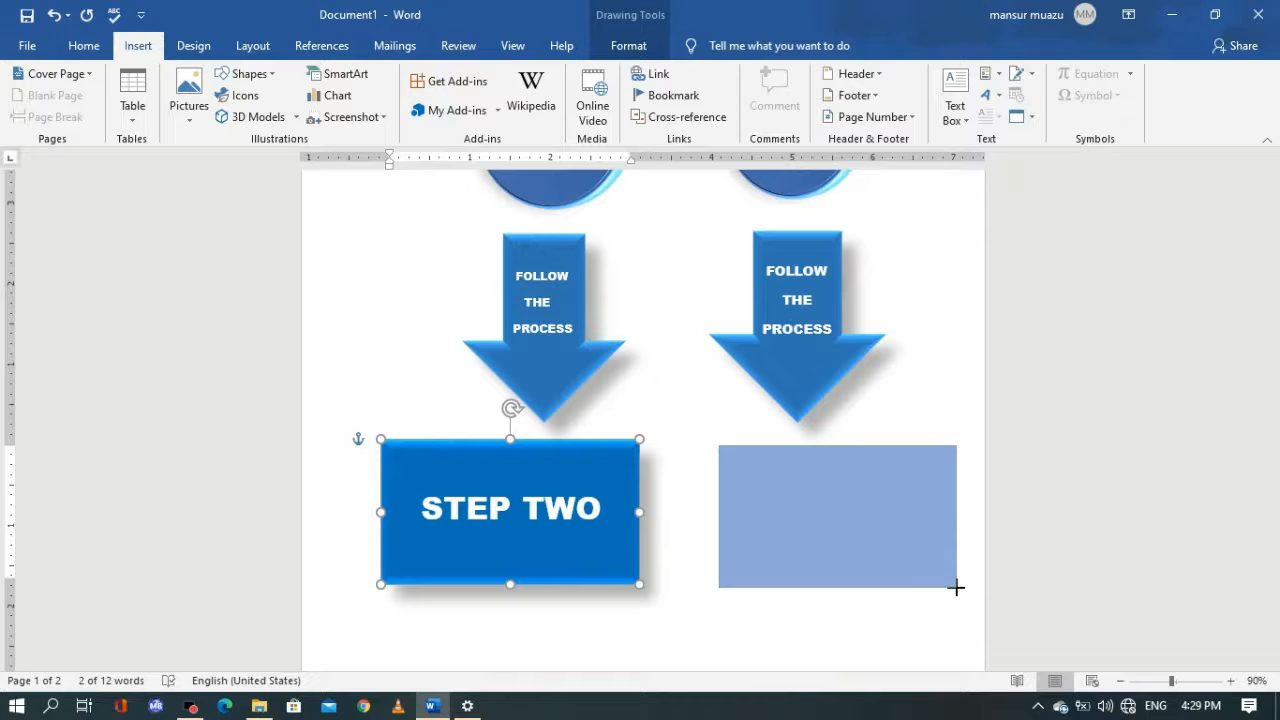
pyautogui.moveTo(957, 588); pyautogui.dragTo(957, 588)
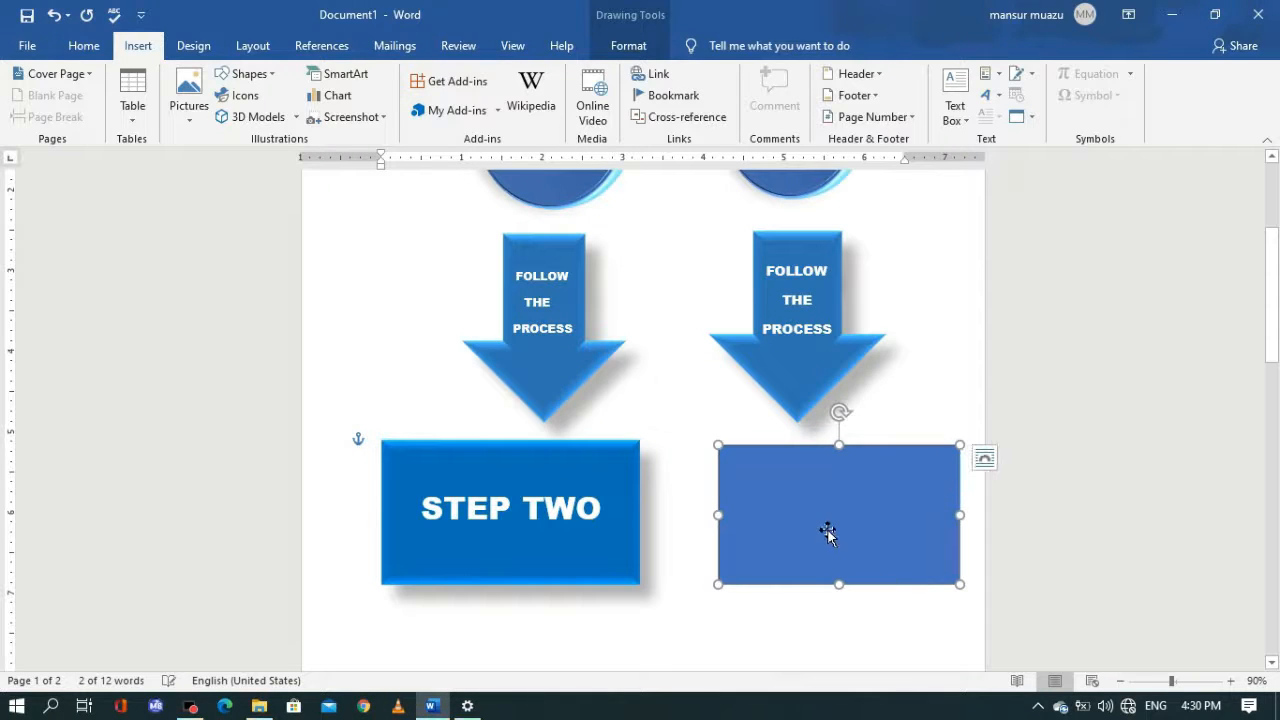
pyautogui.moveTo(814, 529); pyautogui.dragTo(791, 531)
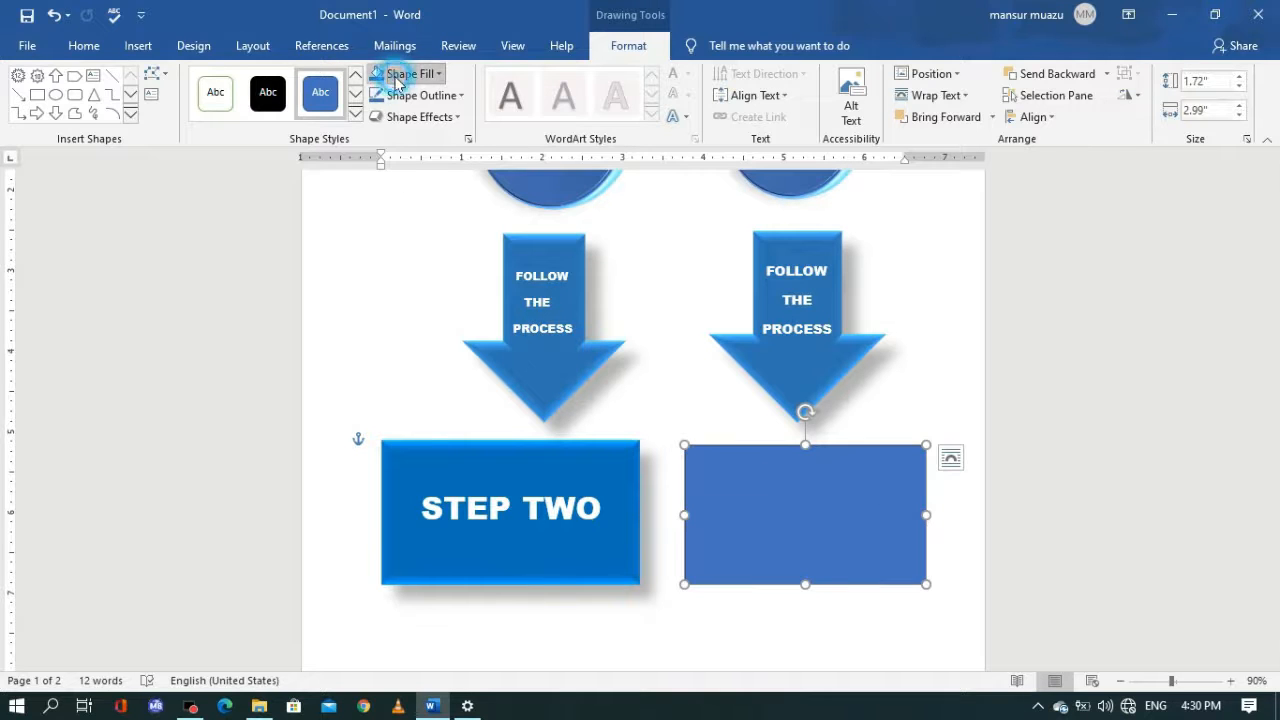
# Fill the new rectangle with the standard Blue color and enlarge it slightly to about 1.75" by 3.08".
pyautogui.click(430, 74)
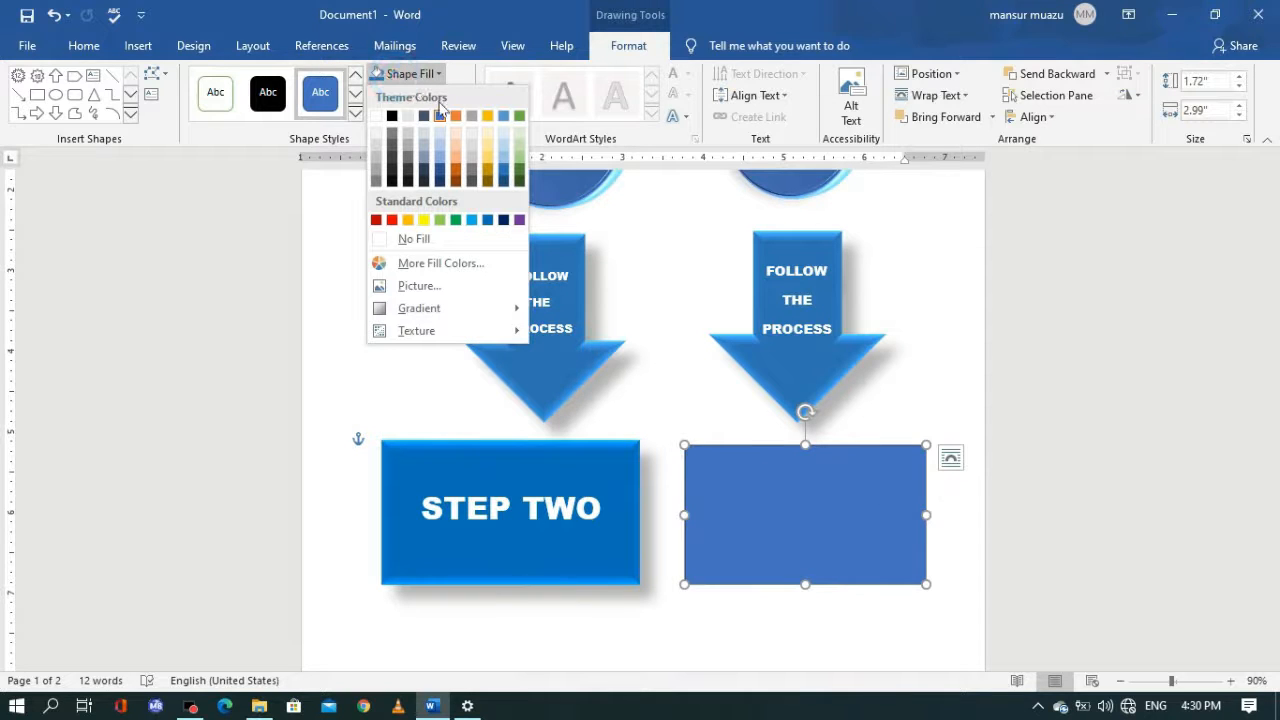
pyautogui.click(488, 221)
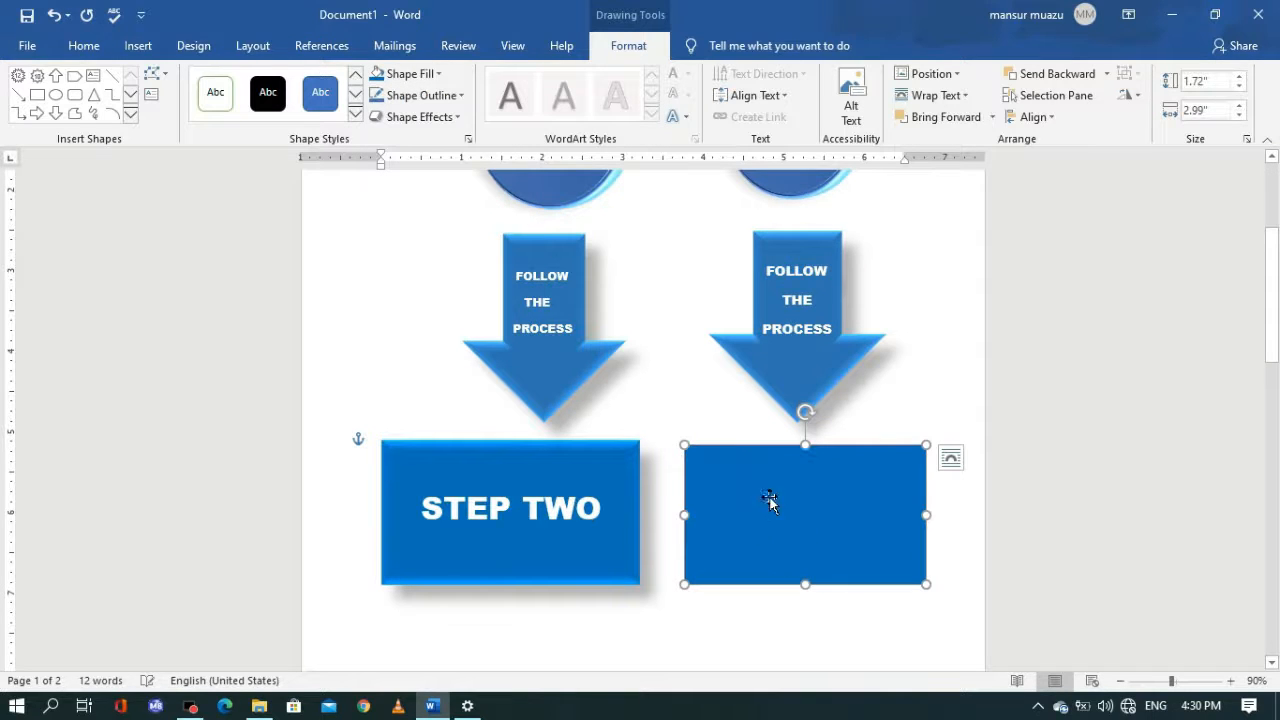
pyautogui.moveTo(685, 446); pyautogui.dragTo(676, 444)
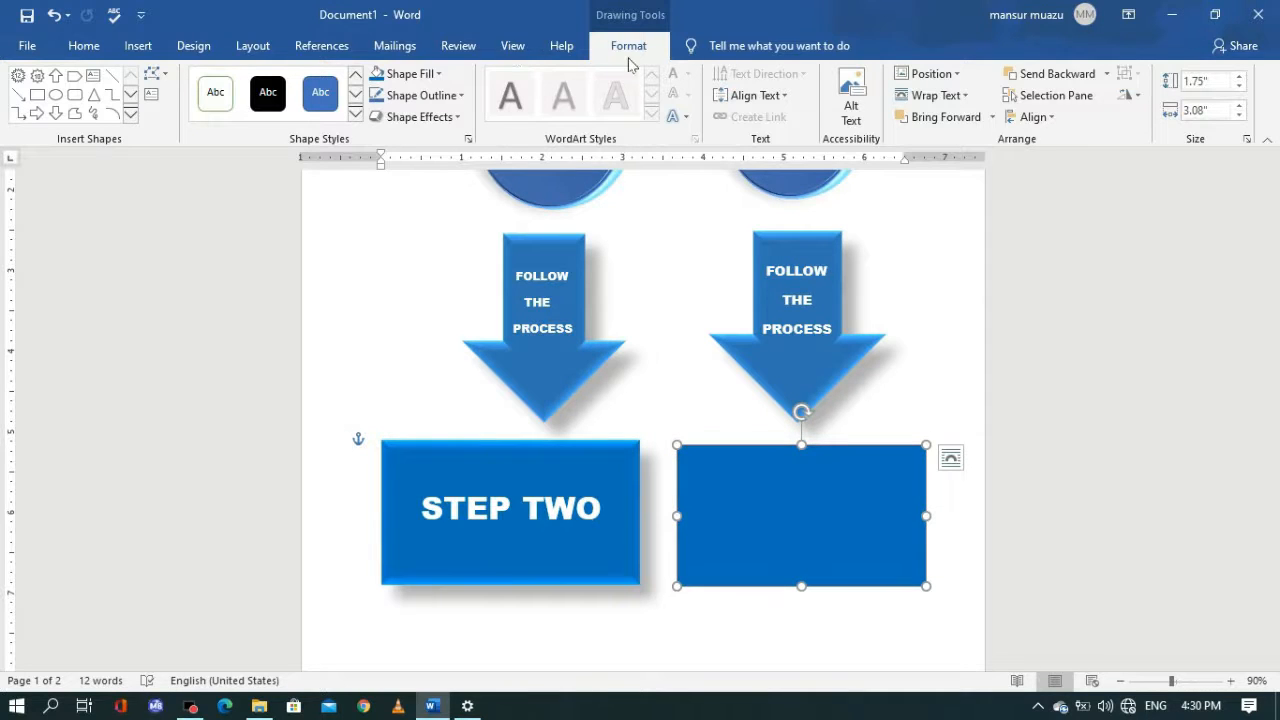
# Apply the fourth preset shape effect to the new rectangle, as on the STEP TWO box.
pyautogui.click(414, 117)
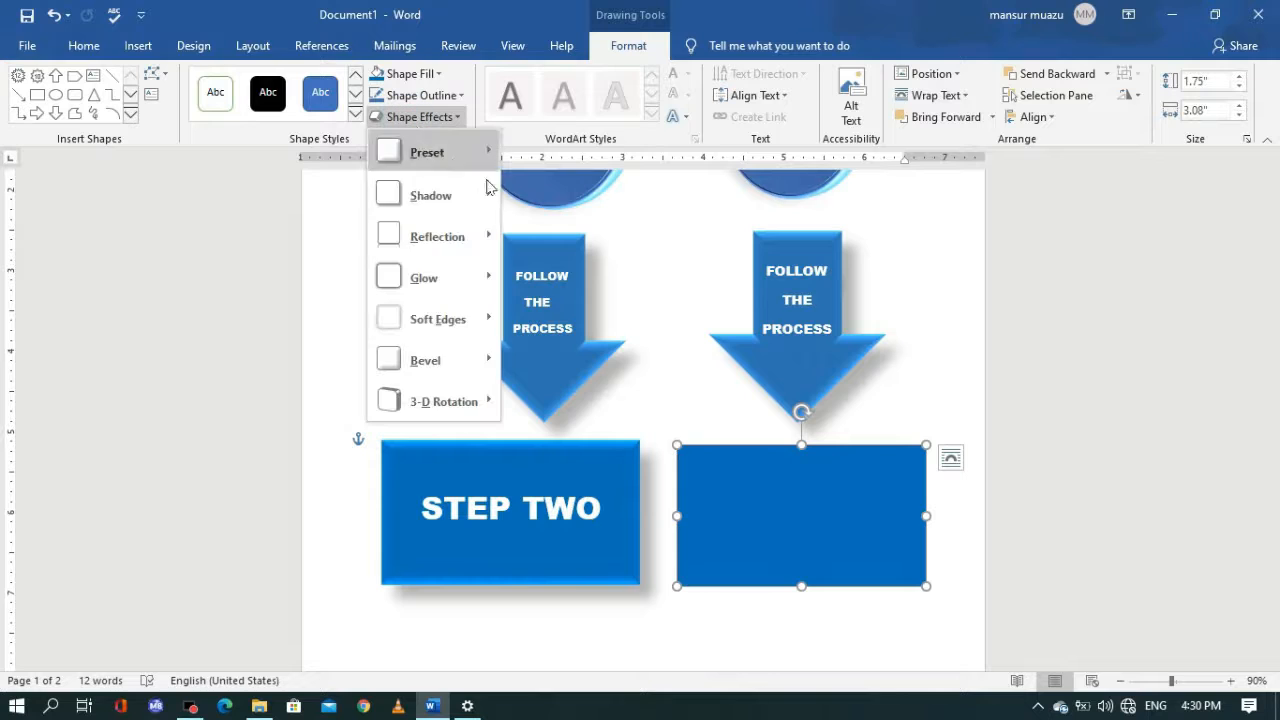
pyautogui.moveTo(450, 155)
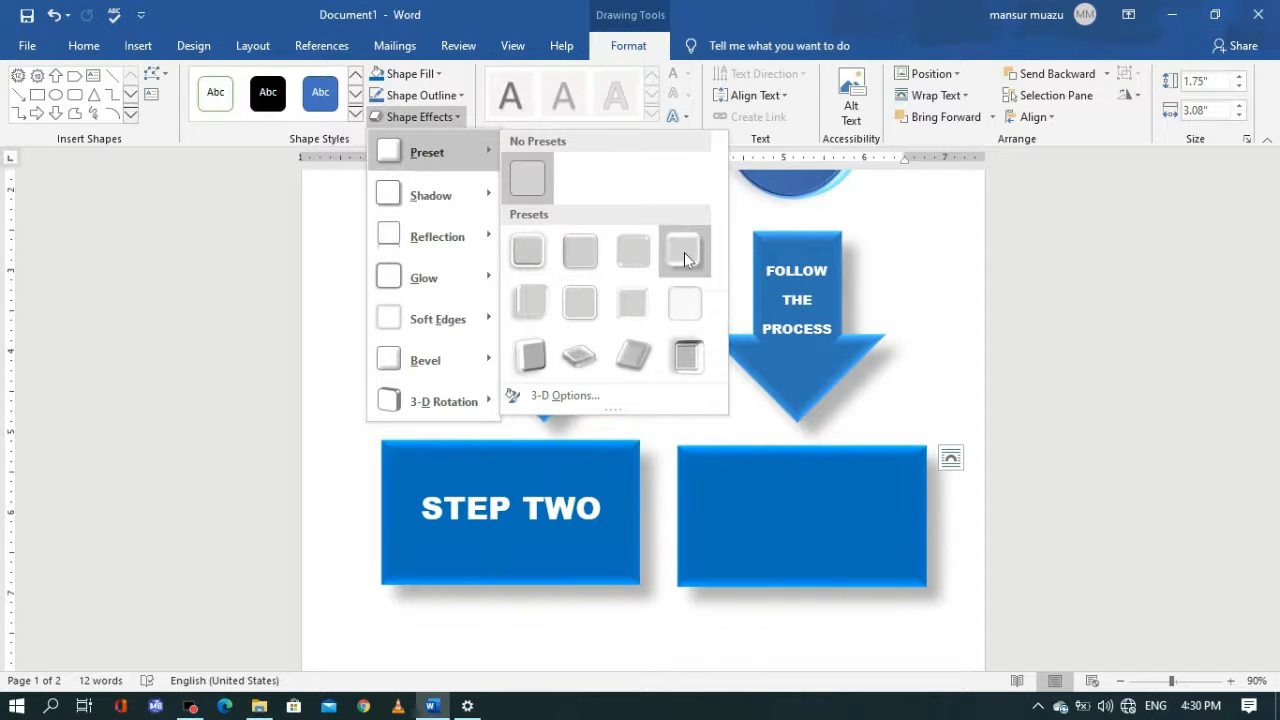
pyautogui.click(684, 259)
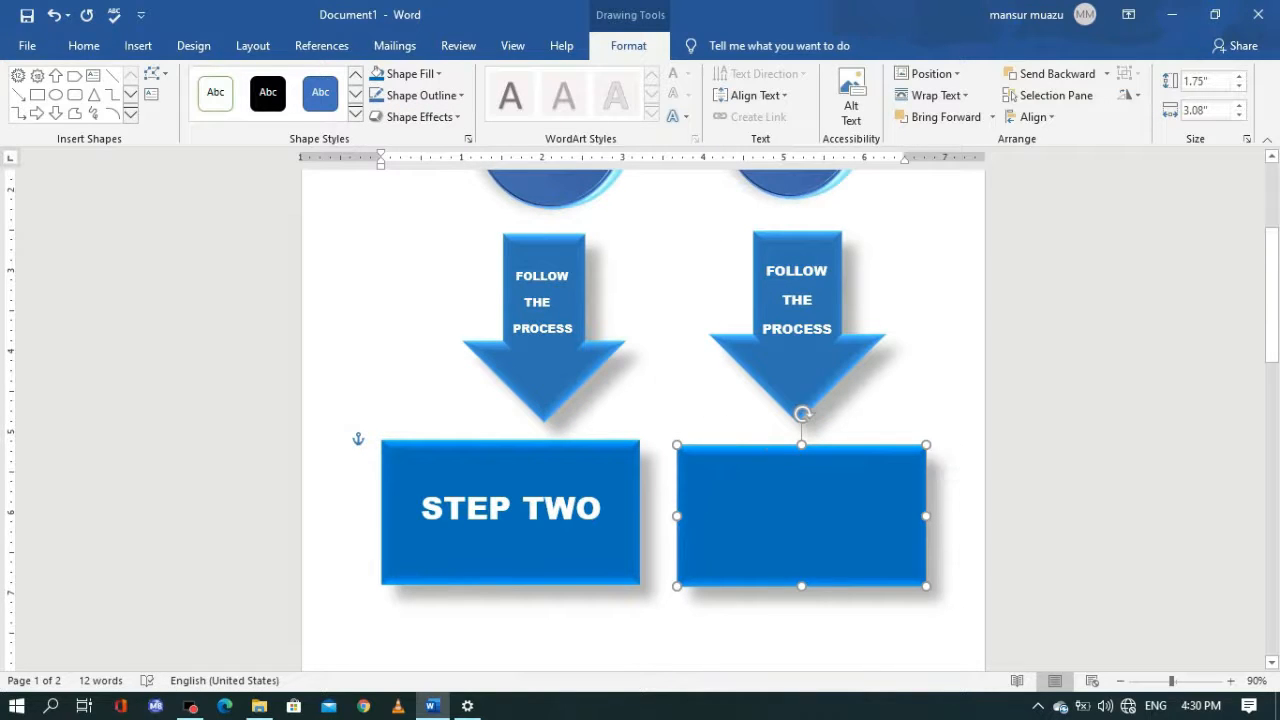
# Add the text "STEP TWO" to the new rectangle and format it in Arial Black, size 20.
pyautogui.write('STEP TWO')
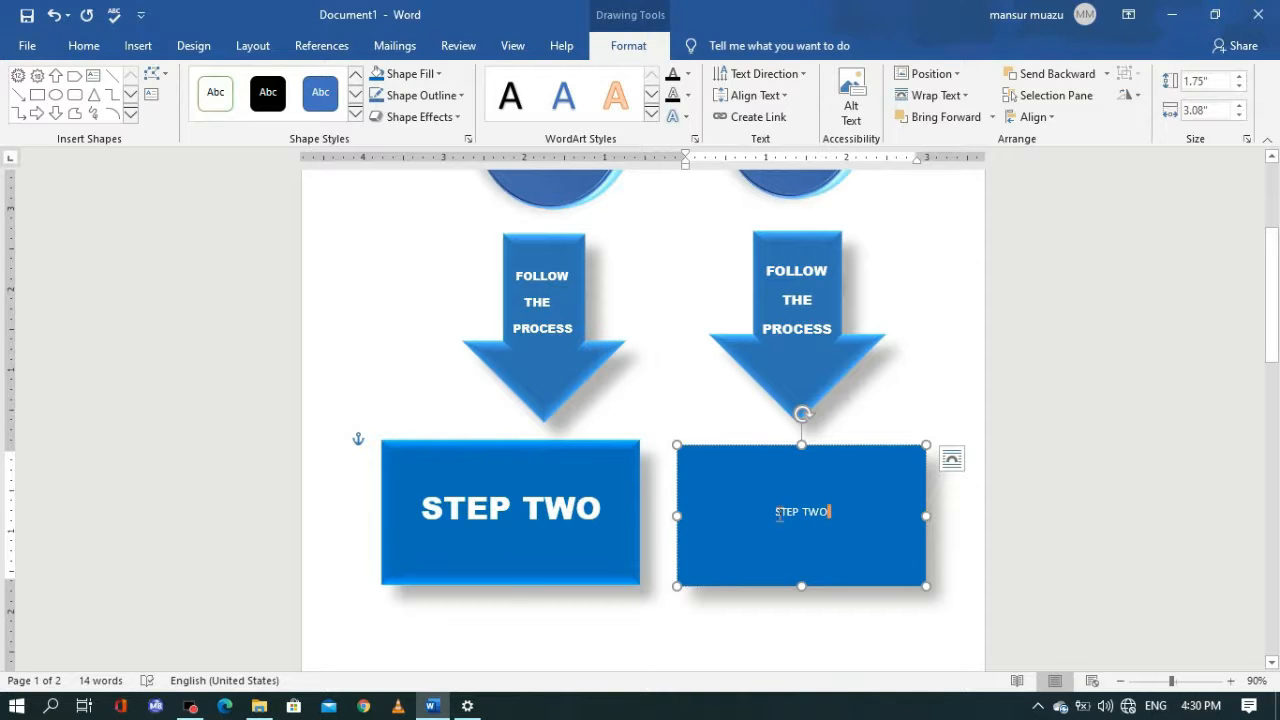
pyautogui.moveTo(775, 514); pyautogui.dragTo(840, 520)
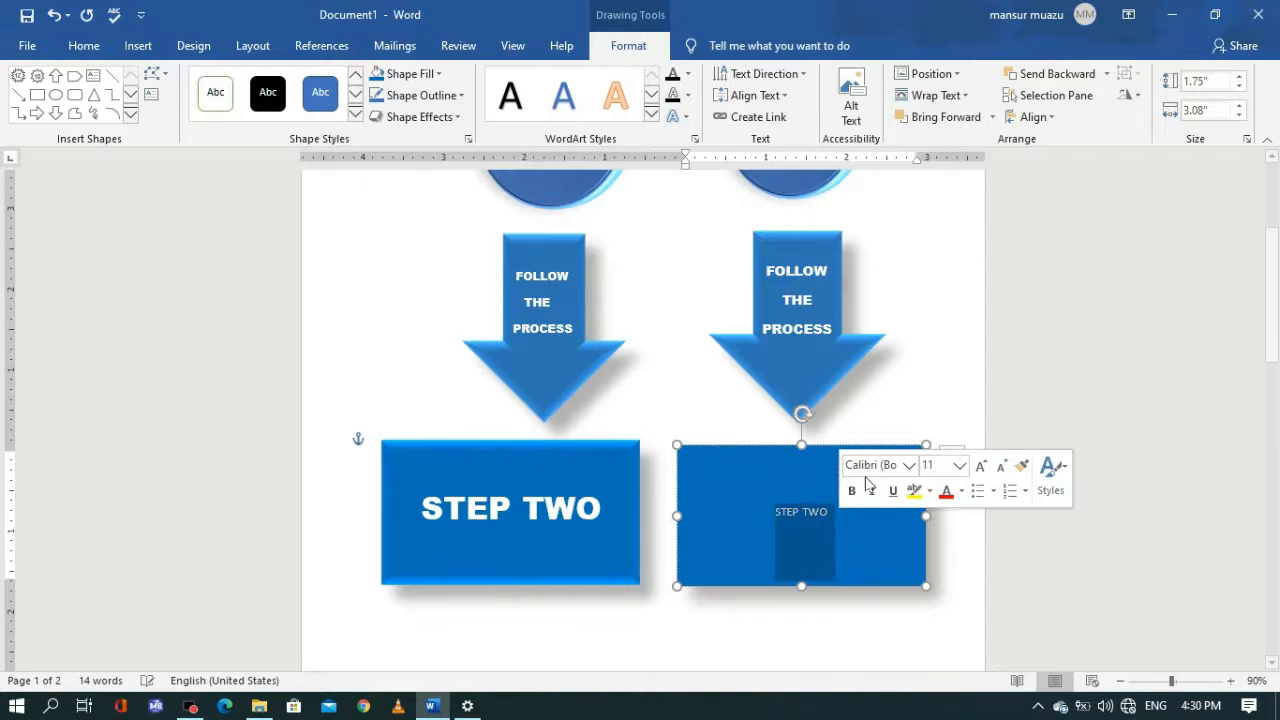
pyautogui.click(908, 465)
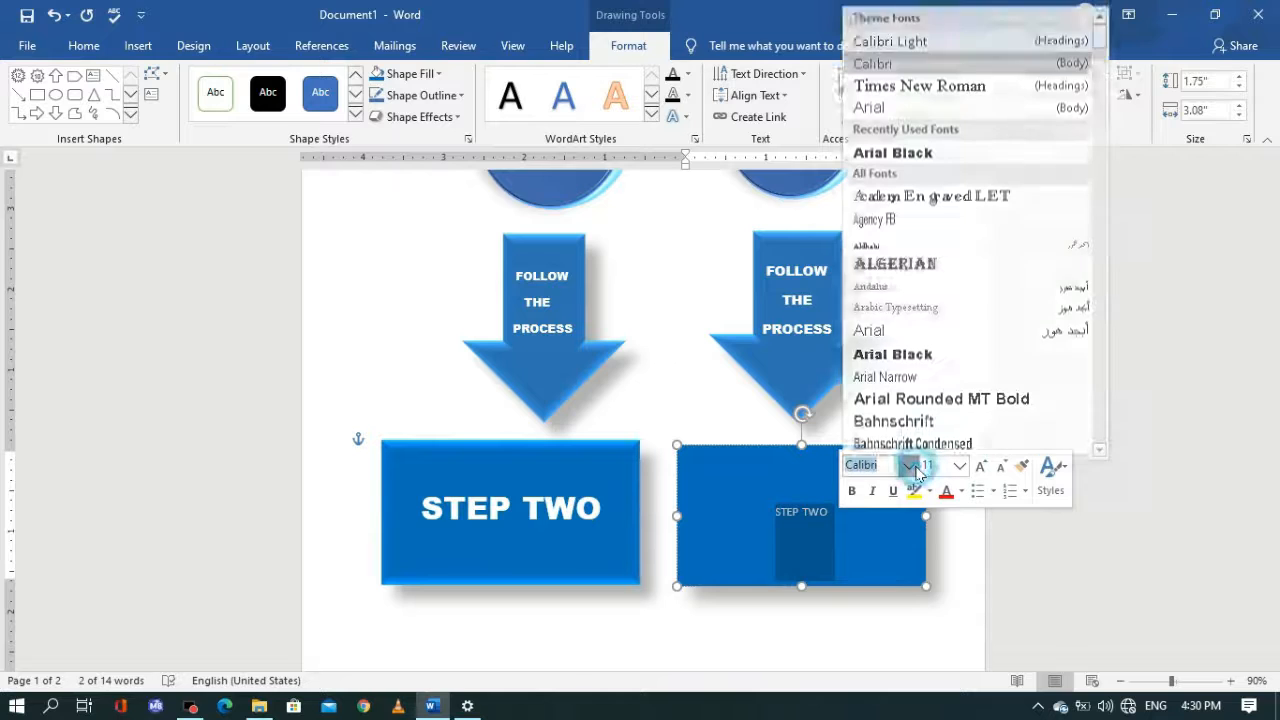
pyautogui.click(900, 348)
pyautogui.click(959, 465)
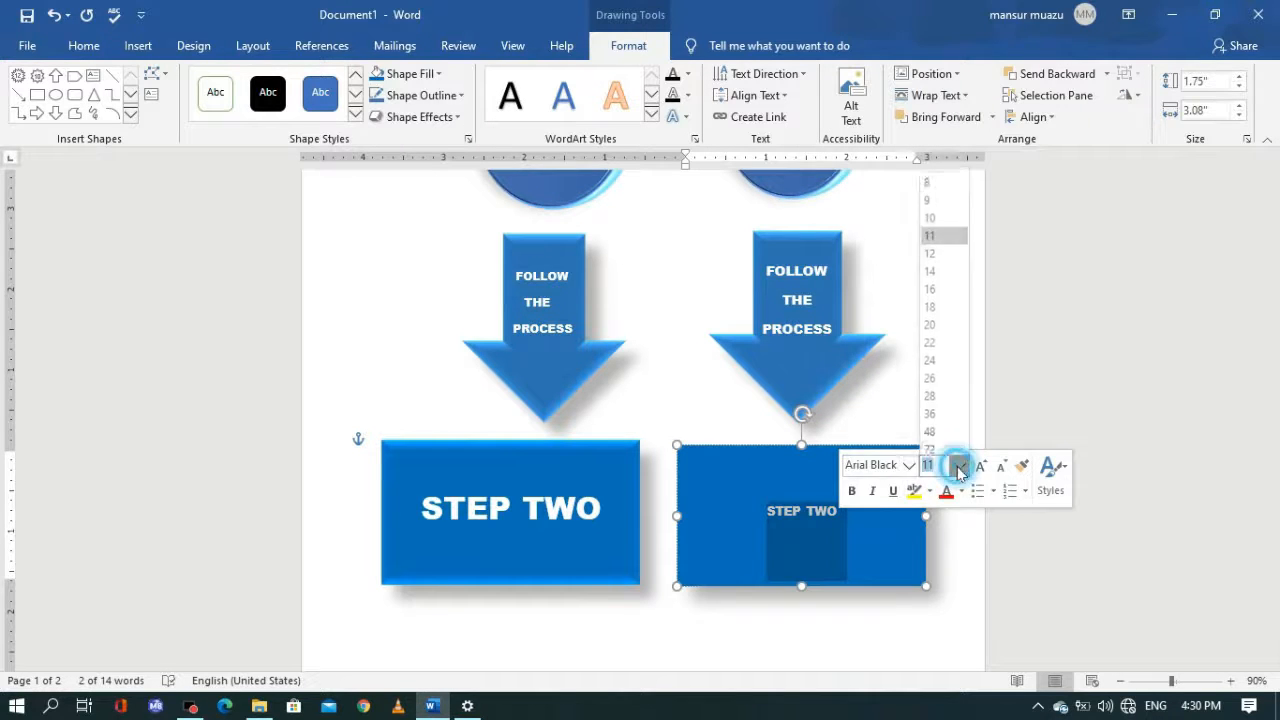
pyautogui.click(930, 319)
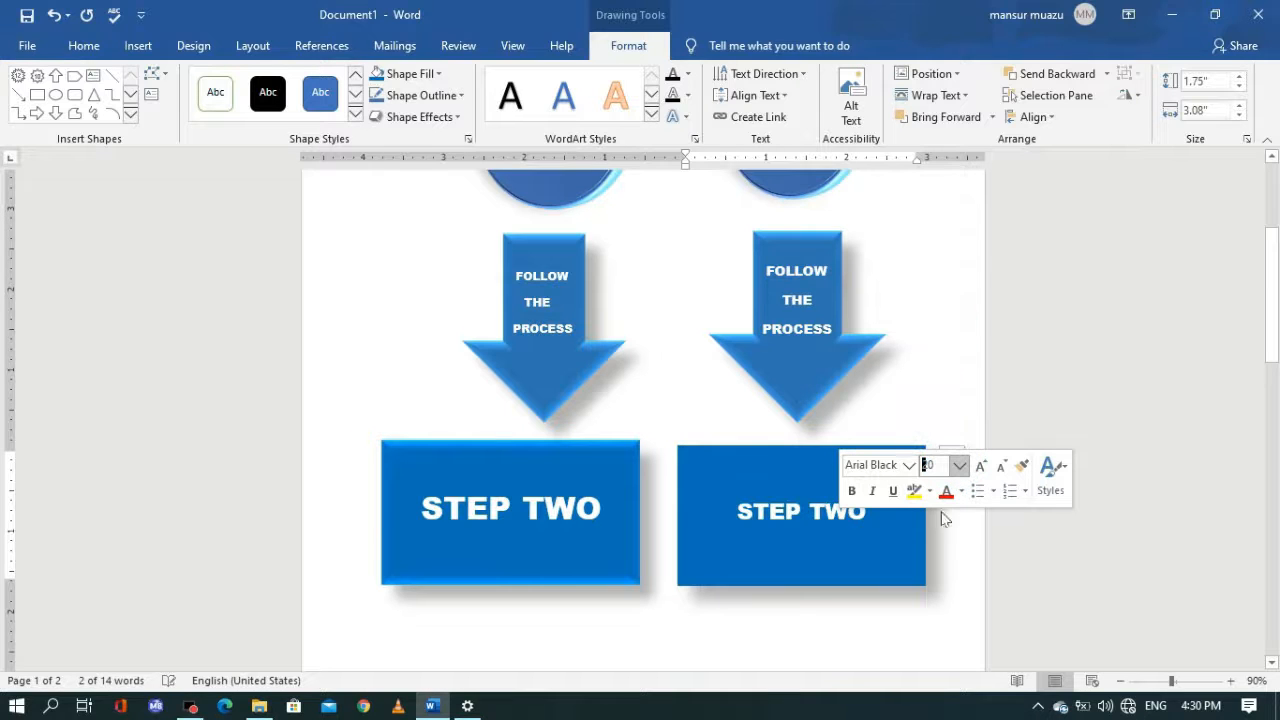
# Increase the font size of the "STEP TWO" text in the new rectangle to 24.
pyautogui.click(799, 561)
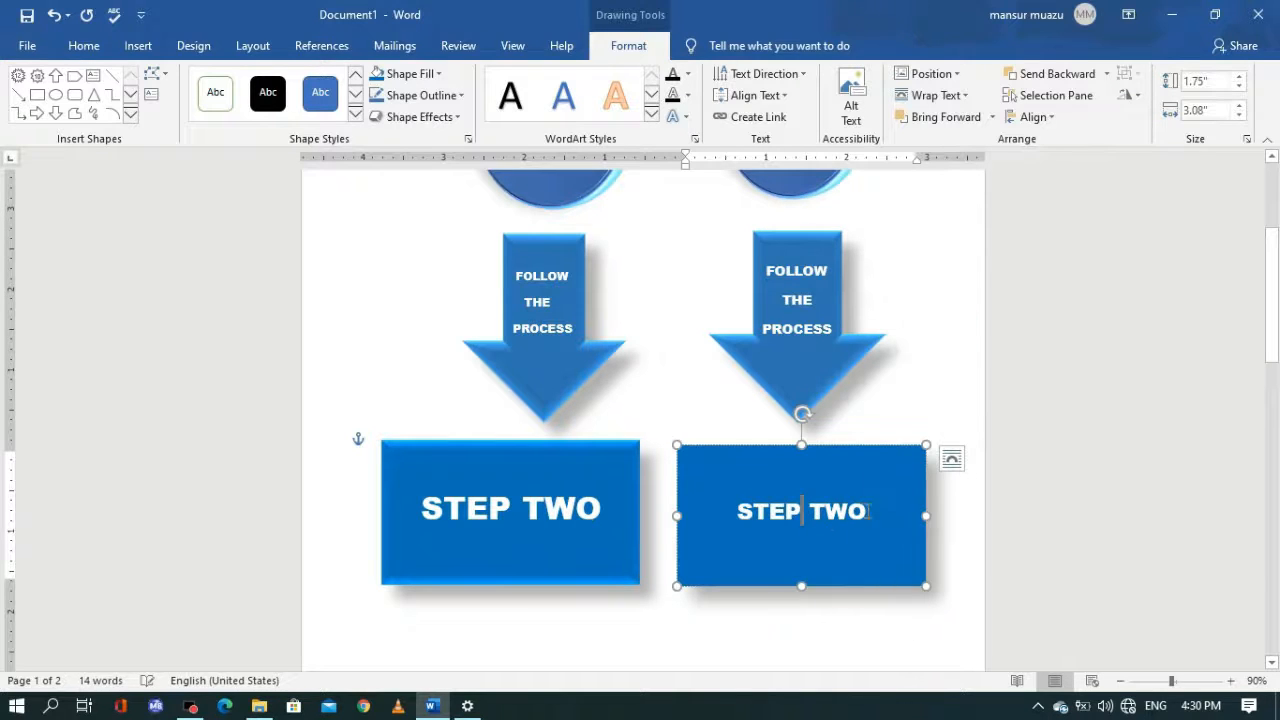
pyautogui.click(874, 510)
pyautogui.moveTo(874, 510); pyautogui.dragTo(738, 540)
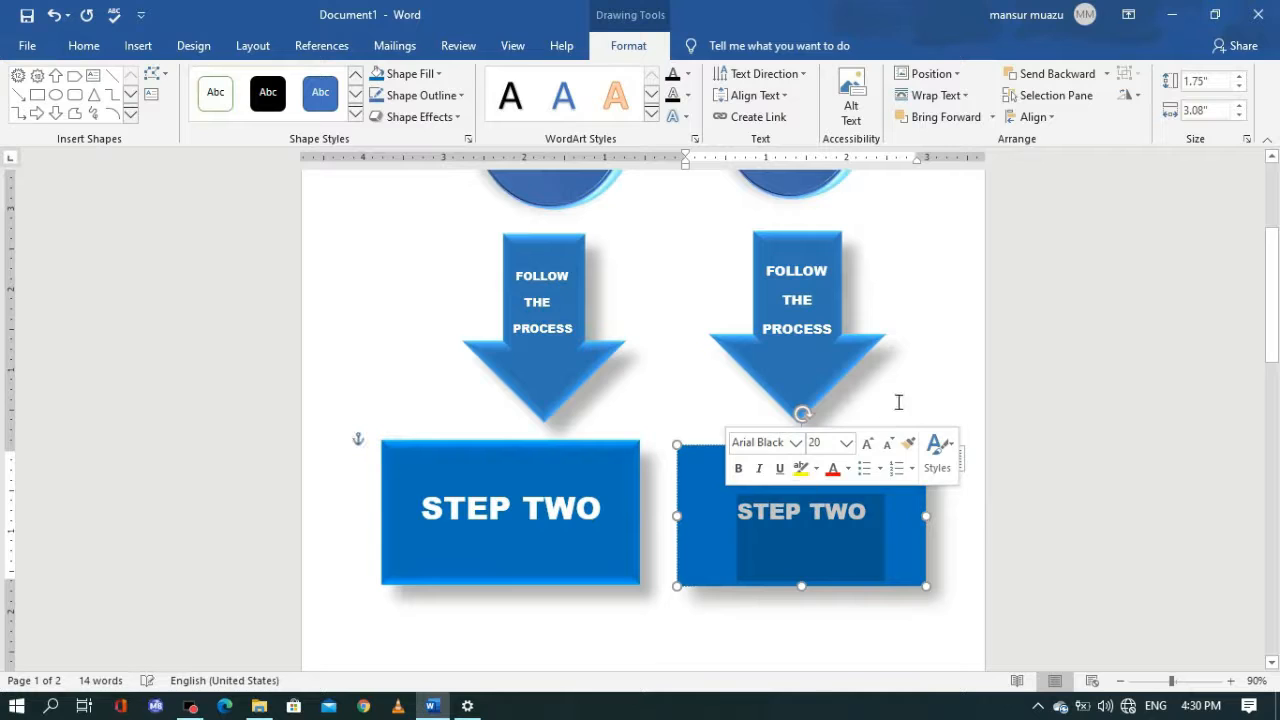
pyautogui.click(846, 442)
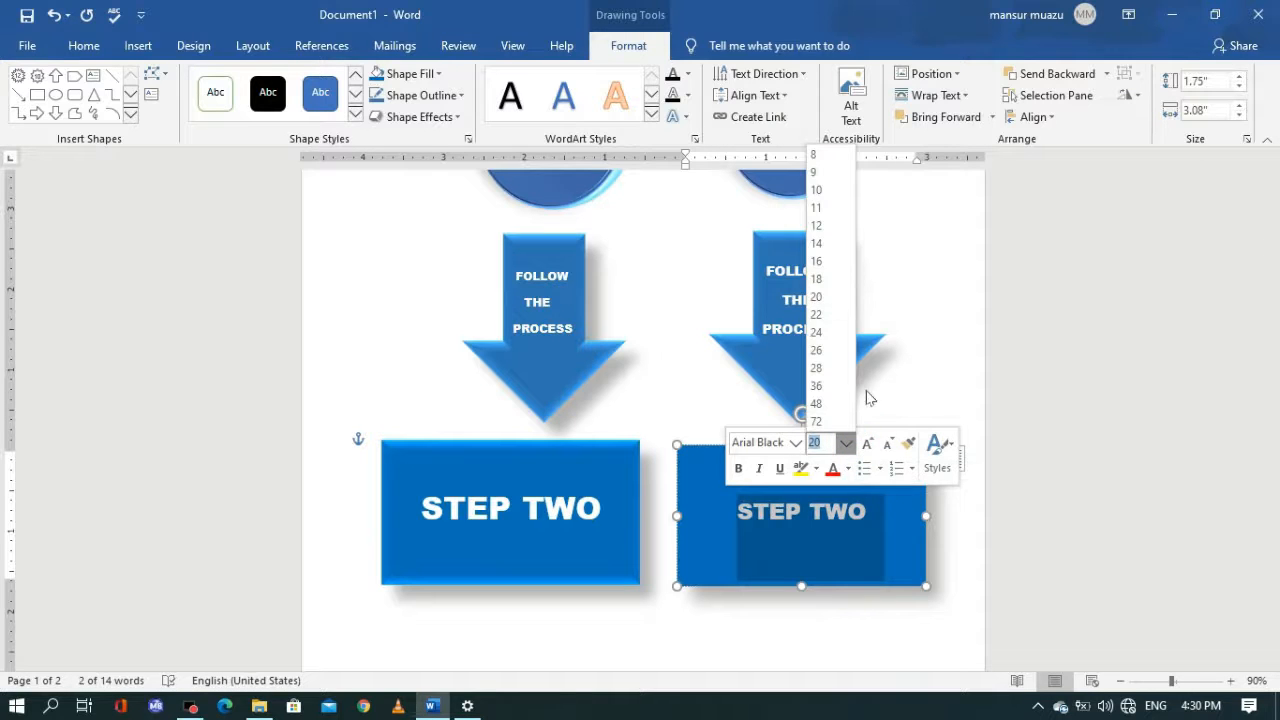
pyautogui.click(818, 334)
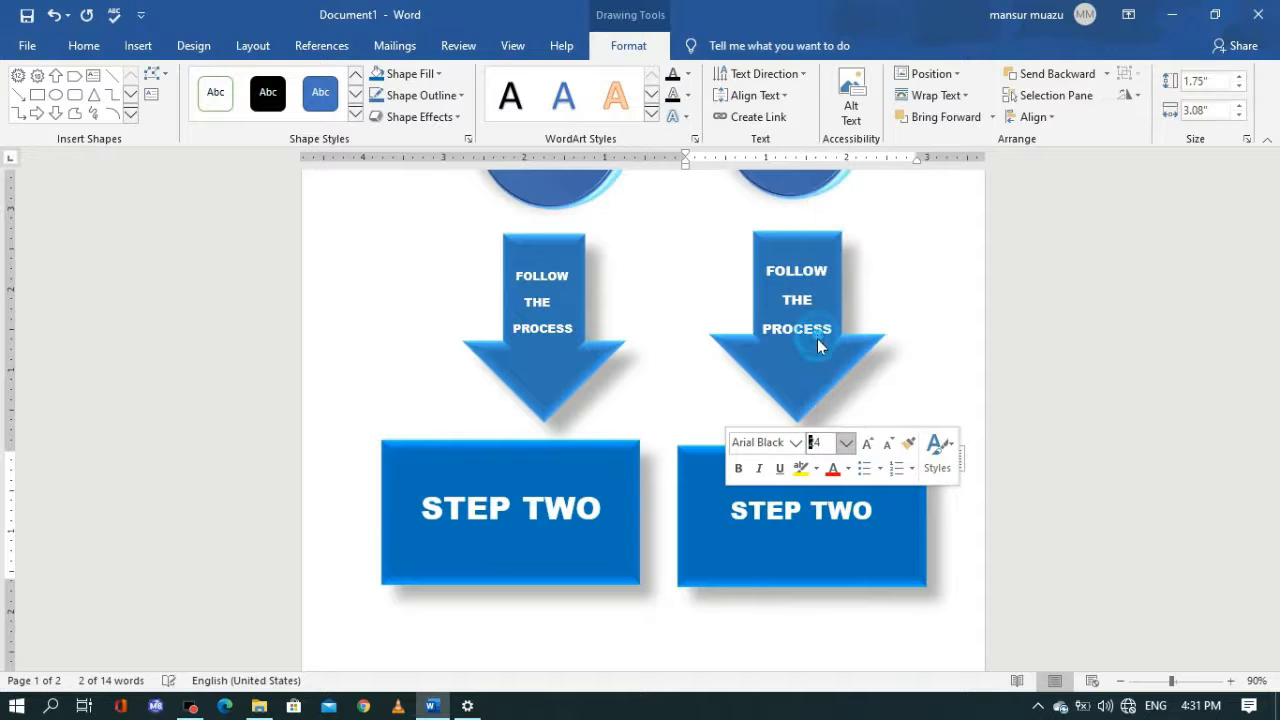
# Draw a five-pointed star in the empty space beneath the original STEP TWO box.
pyautogui.click(138, 46)
pyautogui.click(245, 73)
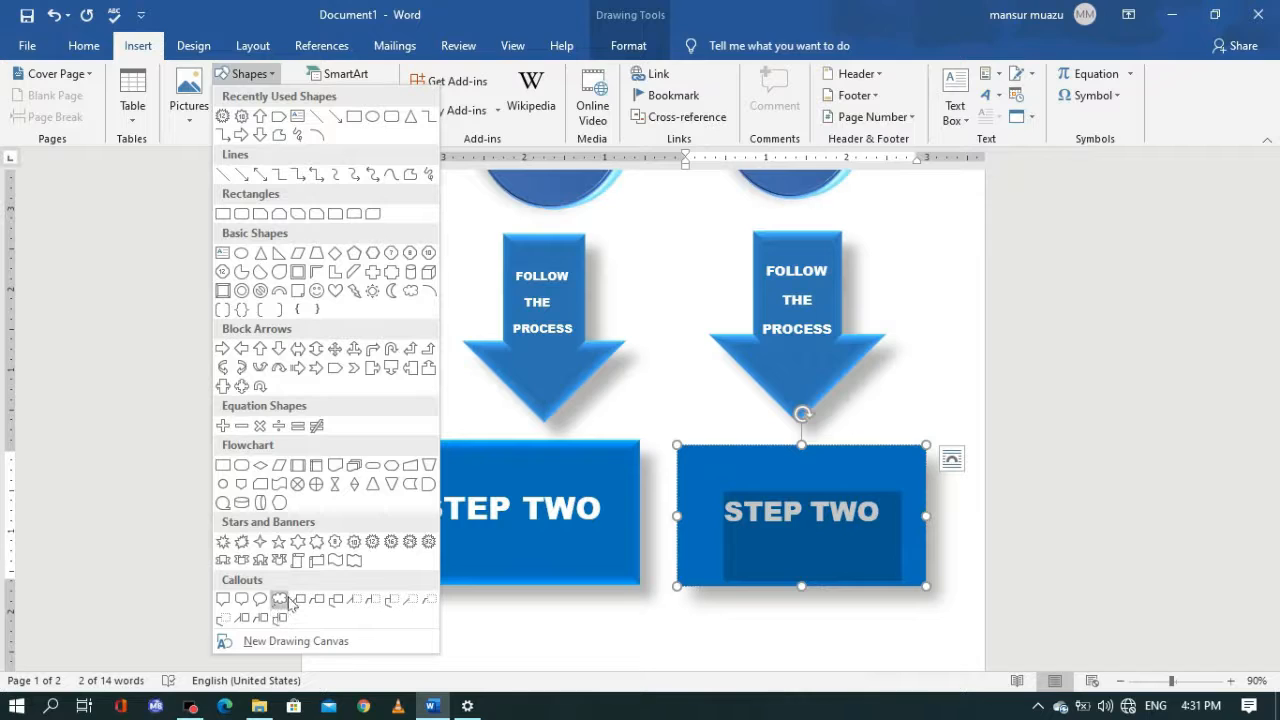
pyautogui.click(284, 548)
pyautogui.scroll(-4, 506, 569)
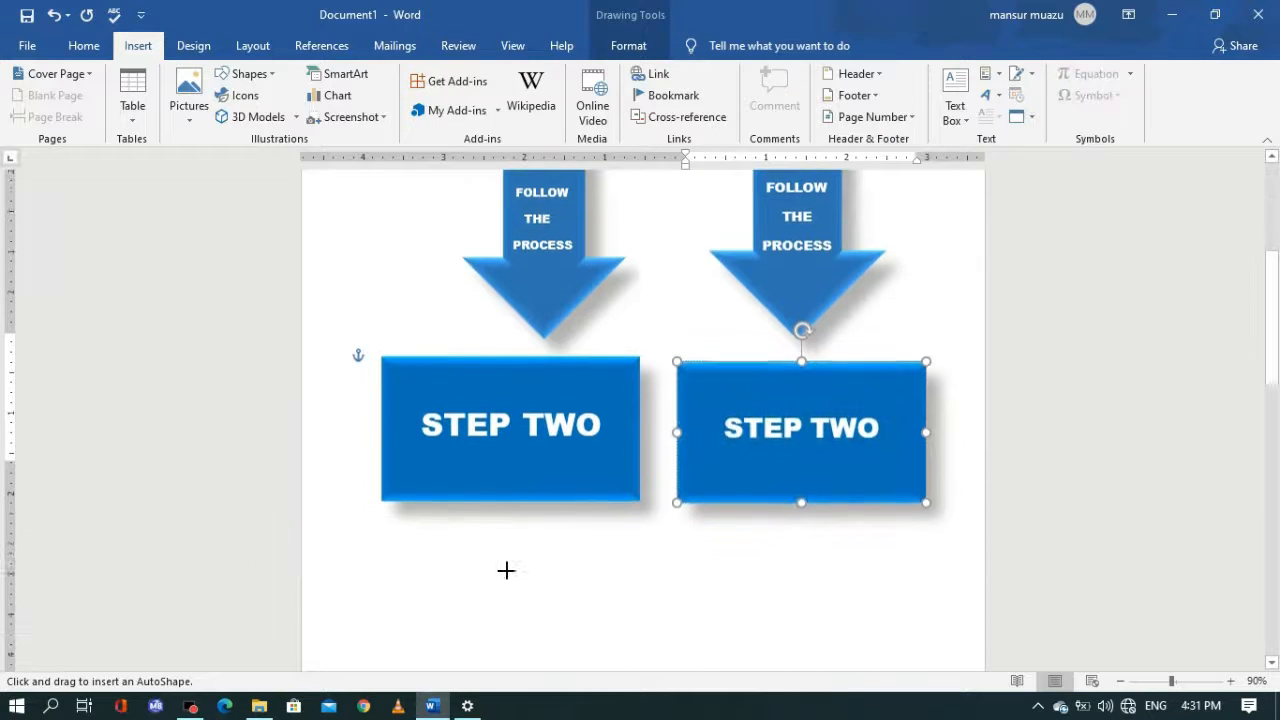
pyautogui.moveTo(458, 444); pyautogui.dragTo(643, 600)
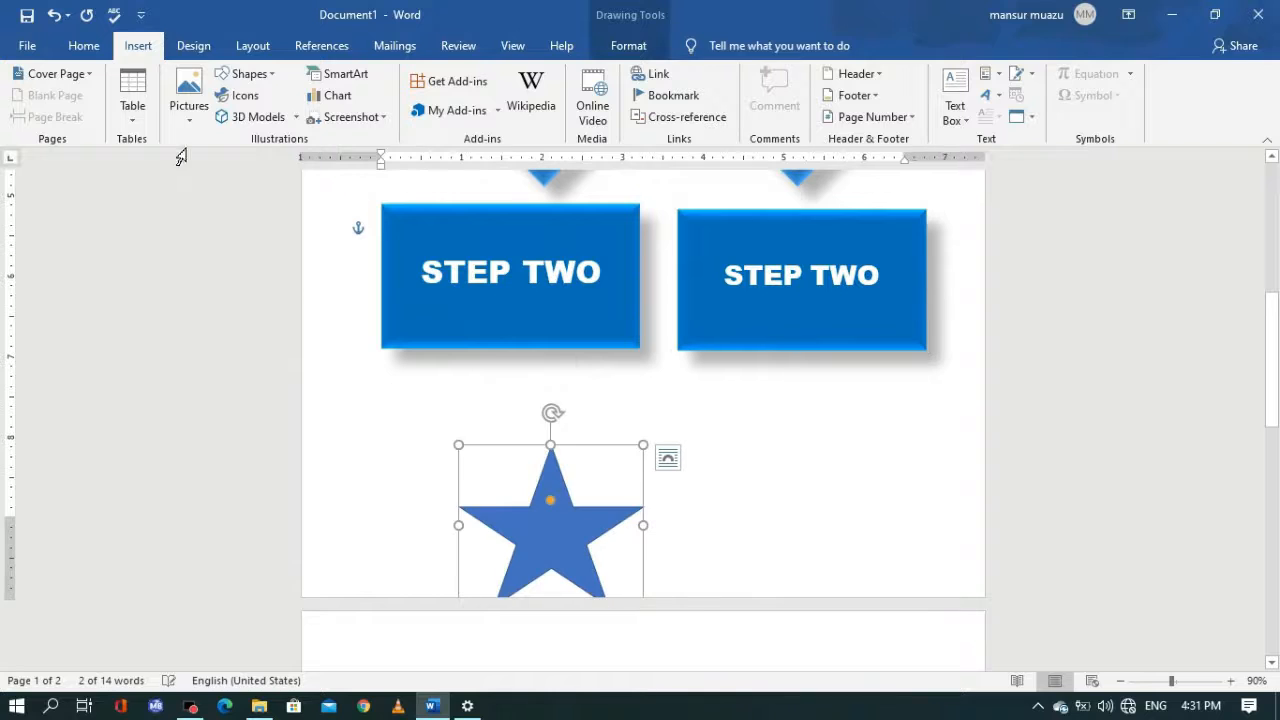
# Draw a rounded rectangular speech bubble about 1.4" high and 1.76" wide beneath the new STEP TWO box and swing its tail to the lower right.
pyautogui.click(194, 46)
pyautogui.click(141, 47)
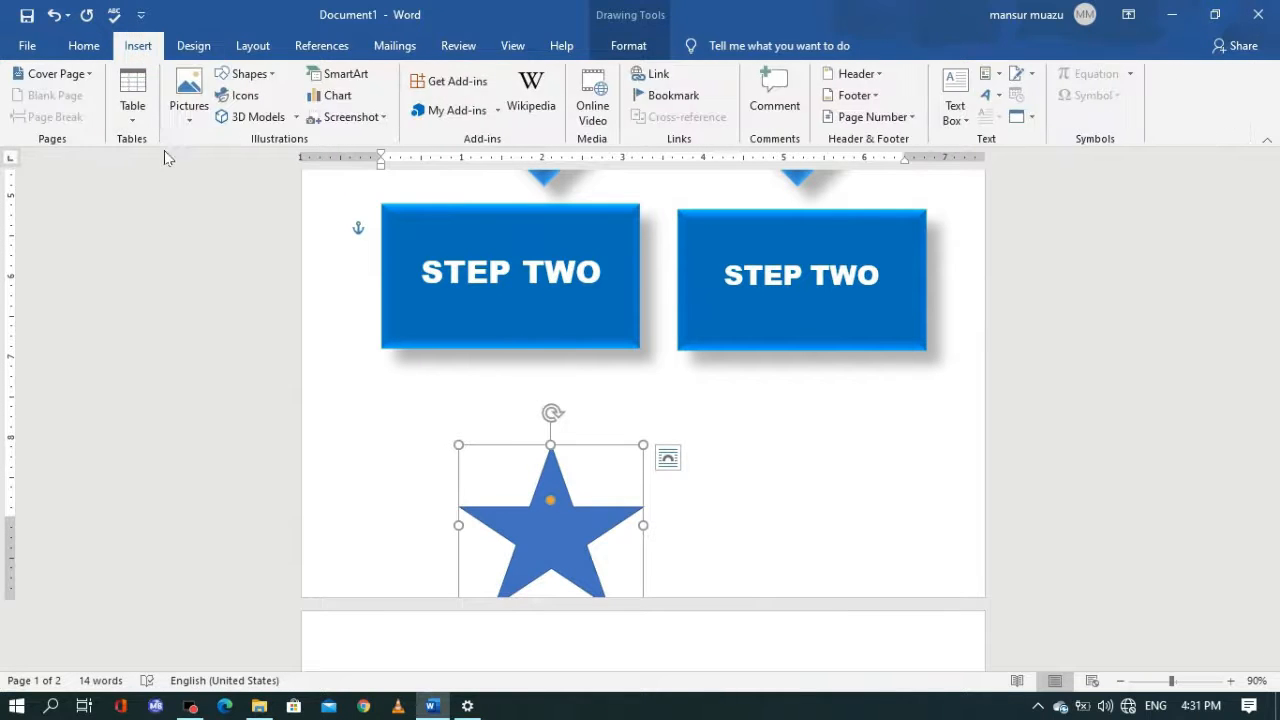
pyautogui.click(245, 74)
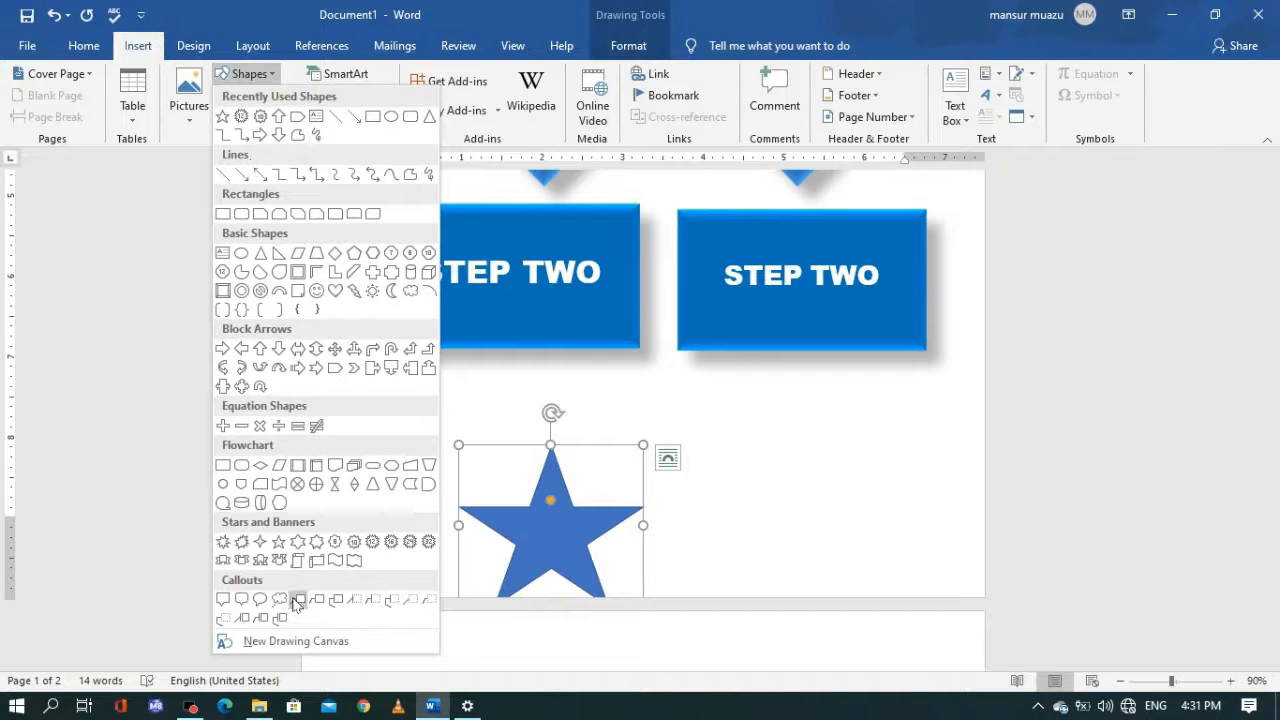
pyautogui.click(242, 600)
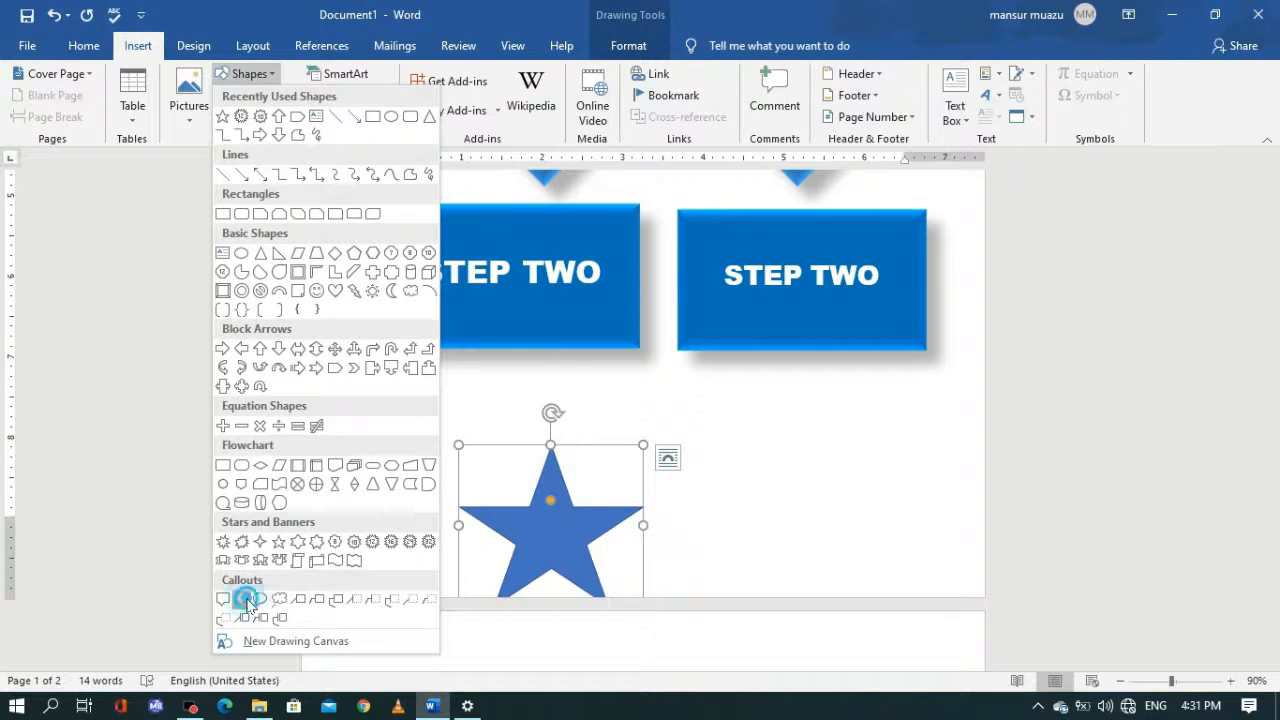
pyautogui.moveTo(711, 434); pyautogui.dragTo(851, 545)
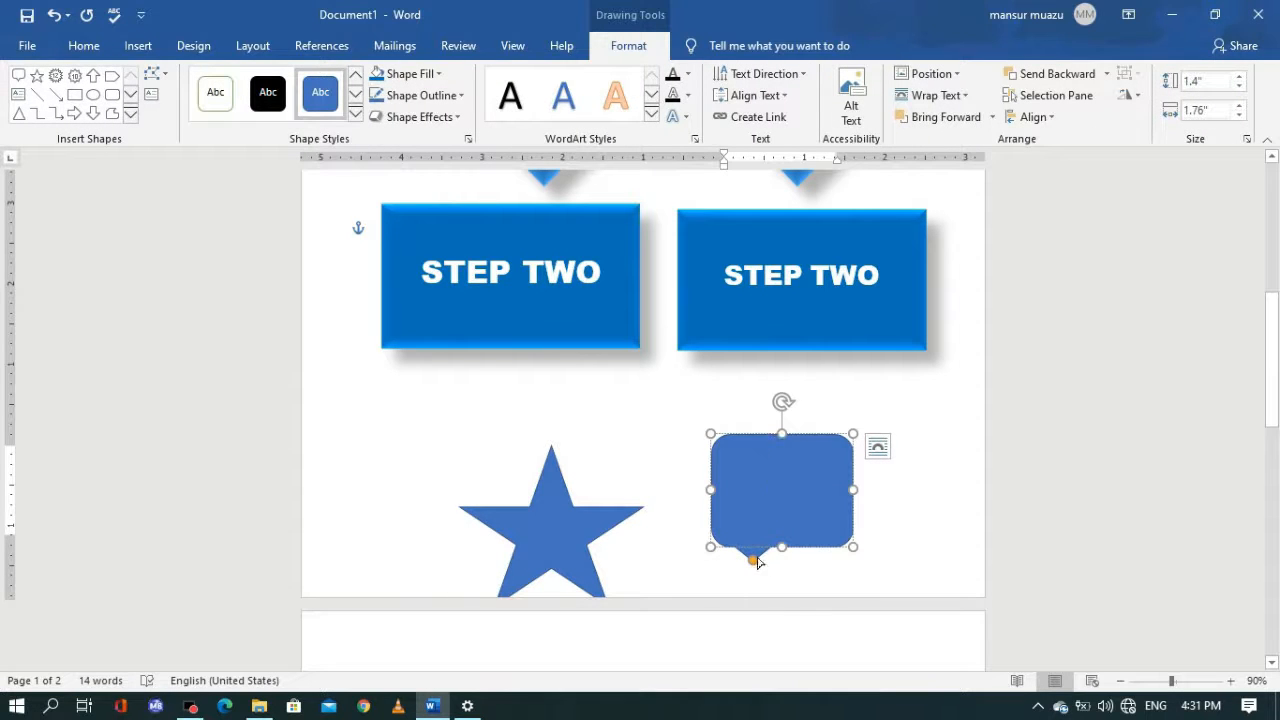
pyautogui.hotkey('ctrl', '4')
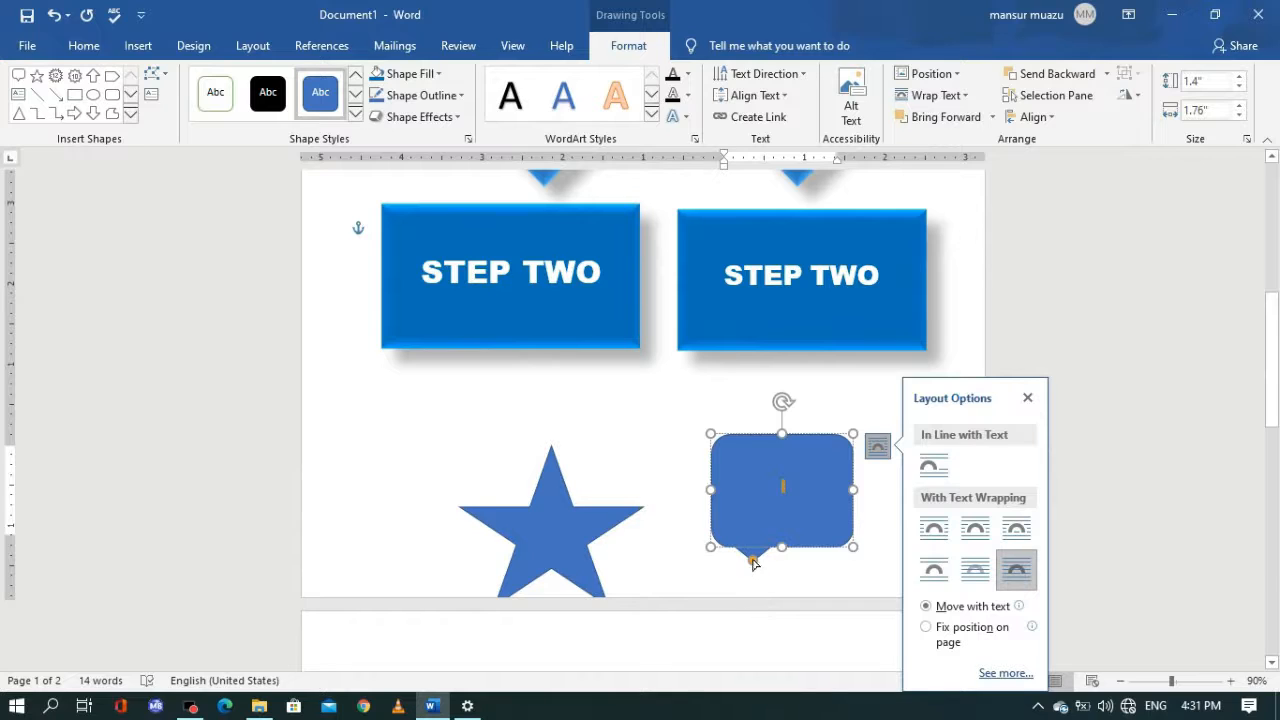
pyautogui.moveTo(753, 563); pyautogui.dragTo(839, 569)
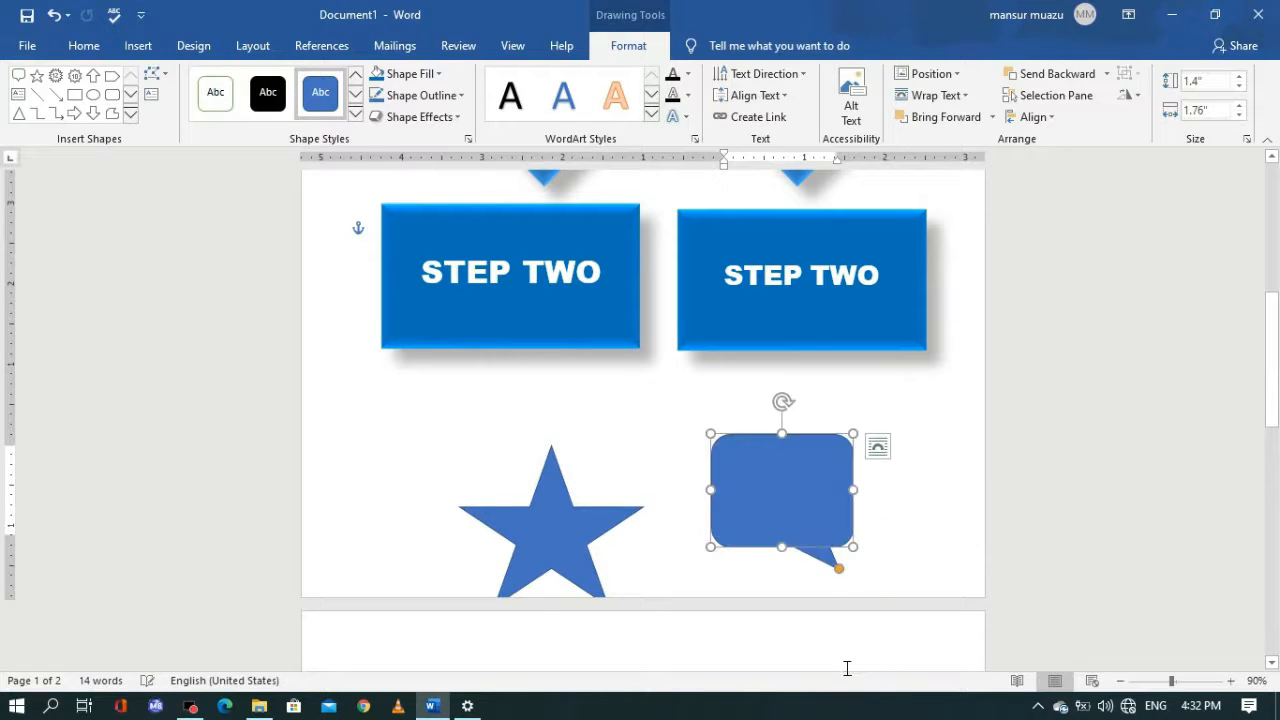
# Delete the star beneath the original STEP TWO box and select the speech bubble.
pyautogui.click(651, 445)
pyautogui.click(760, 470)
pyautogui.hotkey('ctrl', 'z')
pyautogui.click(539, 533)
pyautogui.press('Delete')
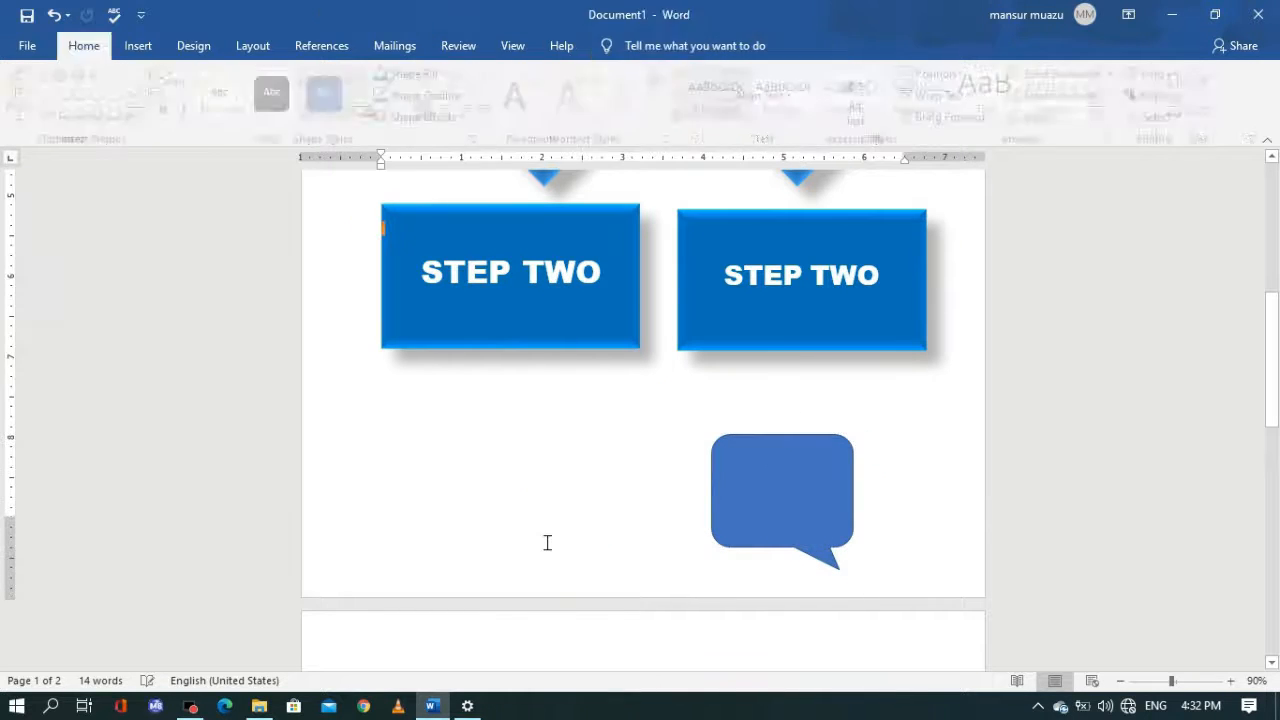
pyautogui.click(743, 500)
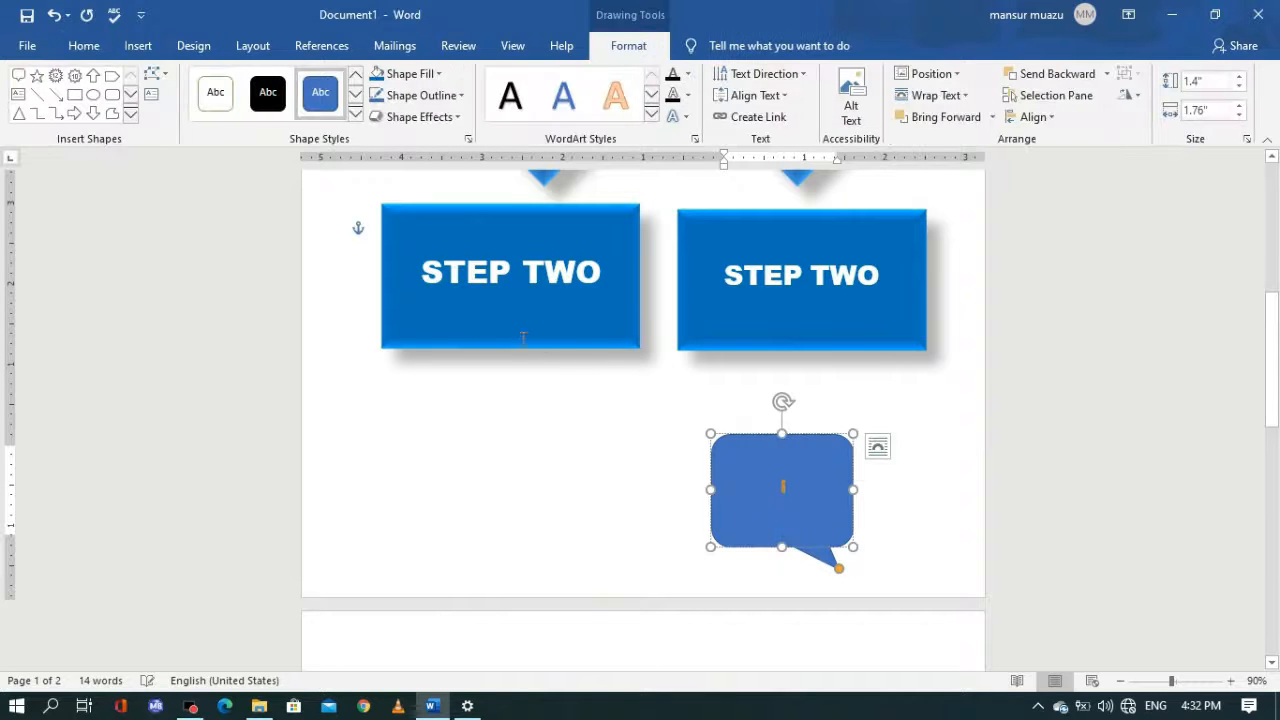